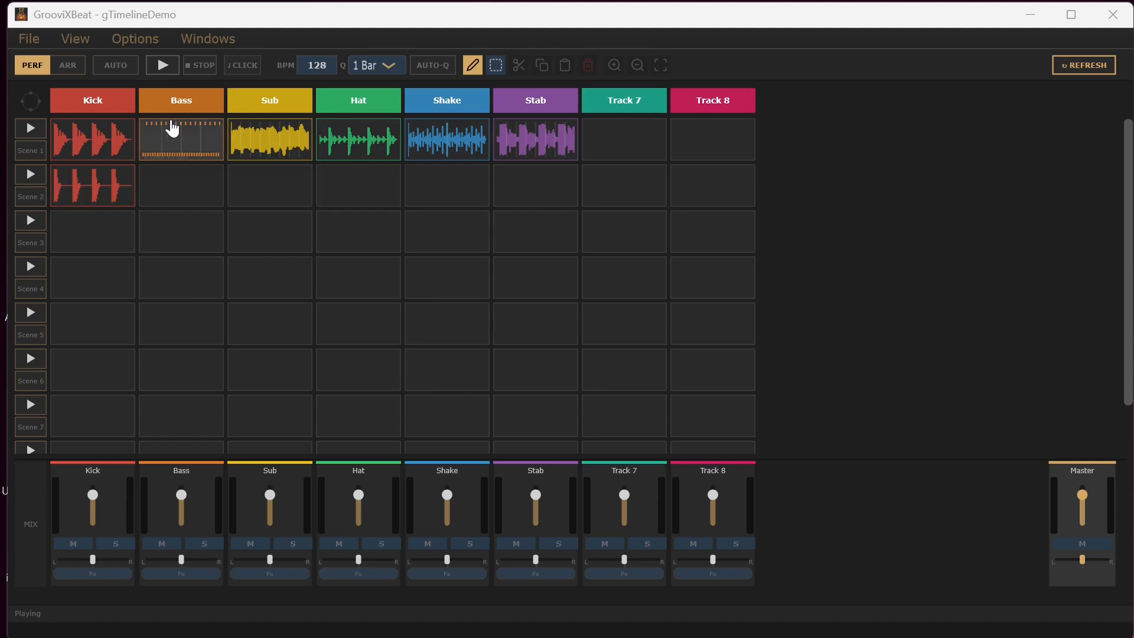
Start playback in performance mode, trigger the Scene 1 clips of Kick, Shake, Hat and Bass live, and stop playback.
{"action": "left_click", "coordinate": [160, 67]}
{"action": "left_click", "coordinate": [108, 145]}
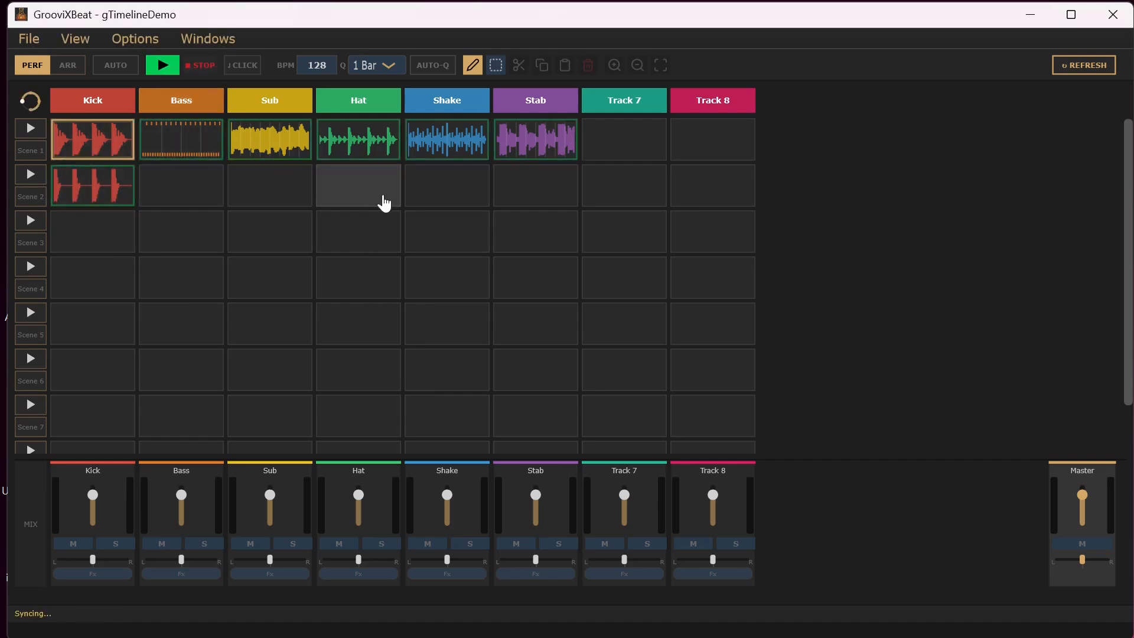
{"action": "left_click", "coordinate": [472, 144]}
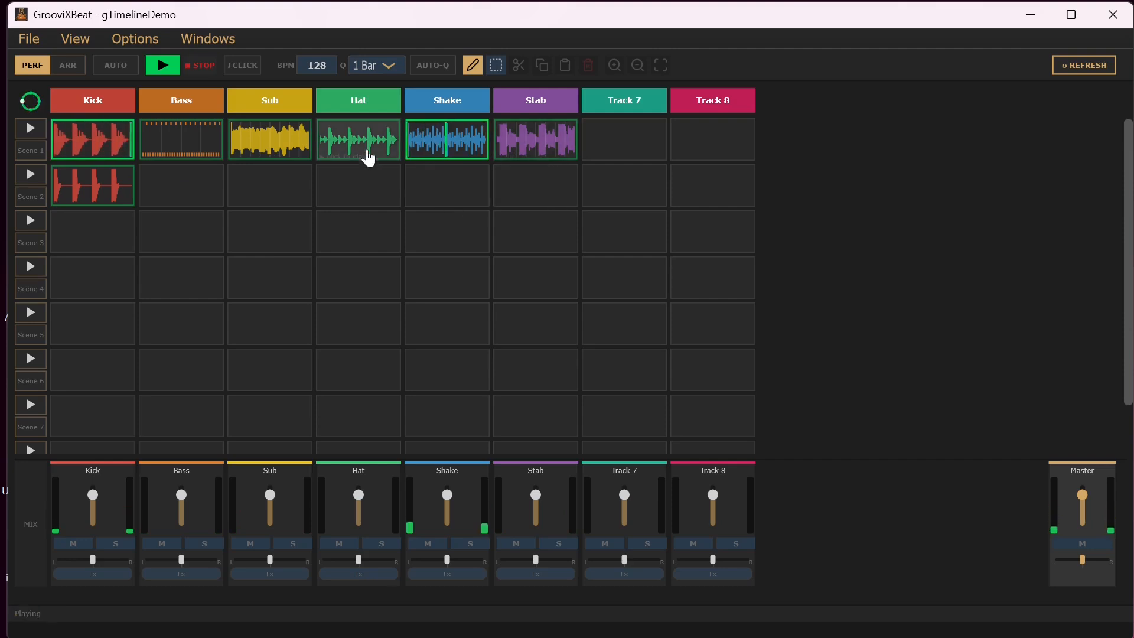
{"action": "left_click", "coordinate": [368, 156]}
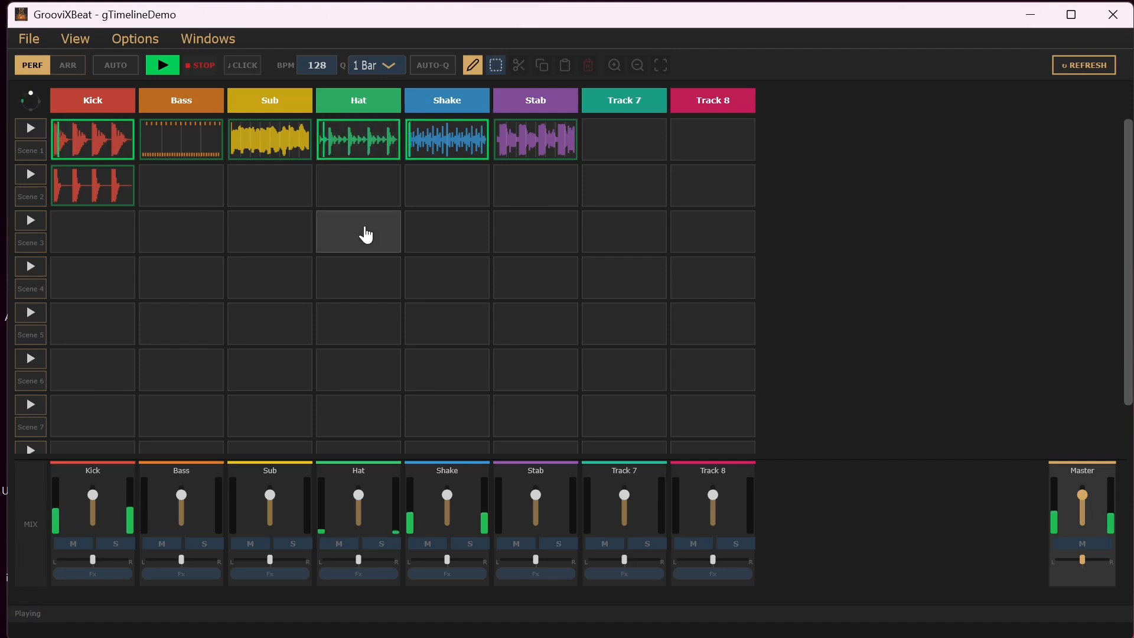
{"action": "left_click", "coordinate": [196, 152]}
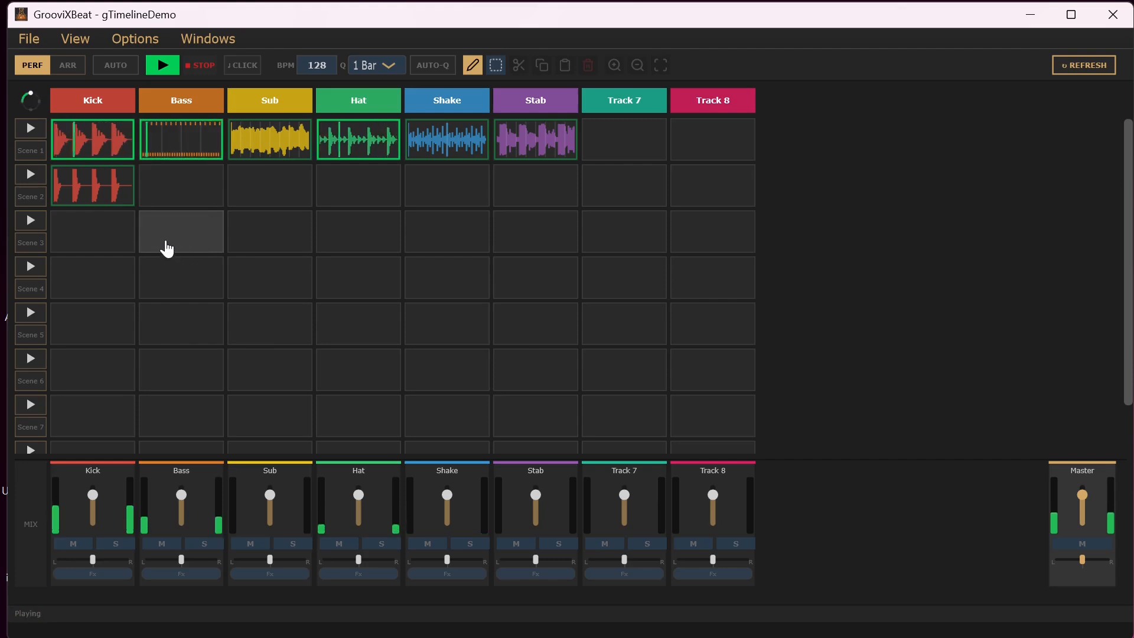
{"action": "left_click", "coordinate": [216, 71]}
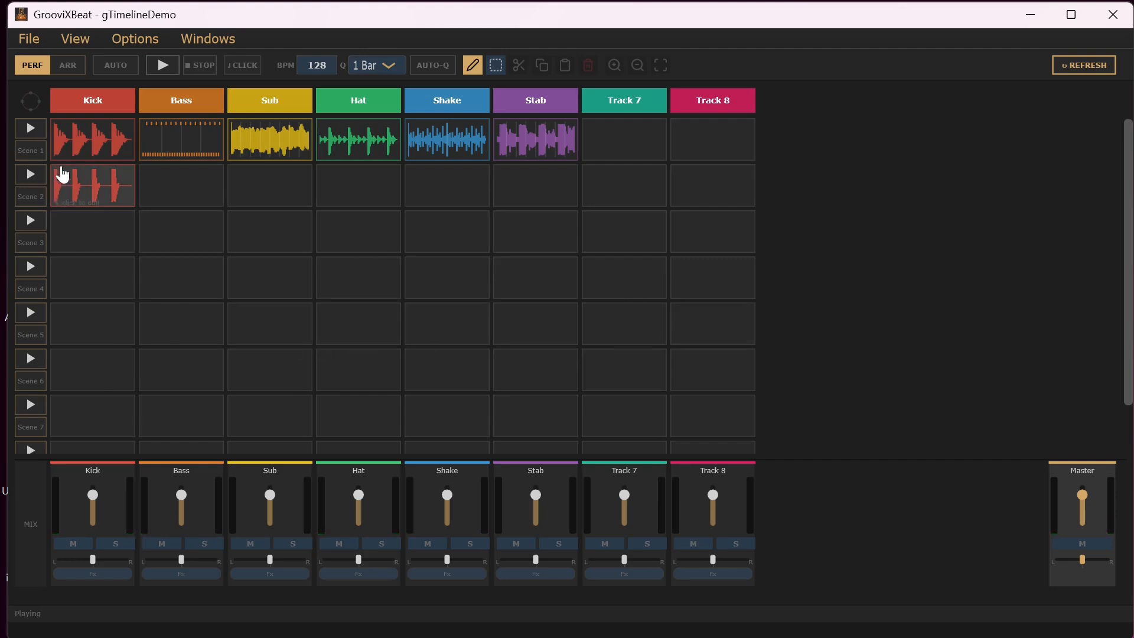
Switch to the arrangement view and place a Scene 1 clip at bar 1 of the Hat track.
{"action": "left_click", "coordinate": [68, 71]}
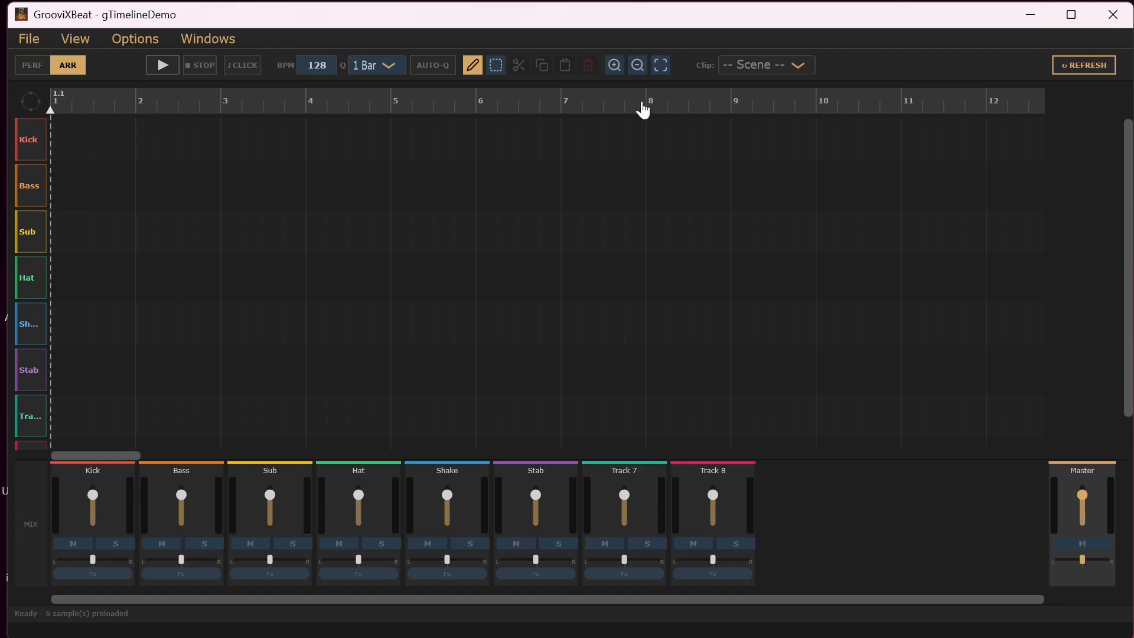
{"action": "left_click", "coordinate": [632, 72]}
{"action": "left_click", "coordinate": [631, 72]}
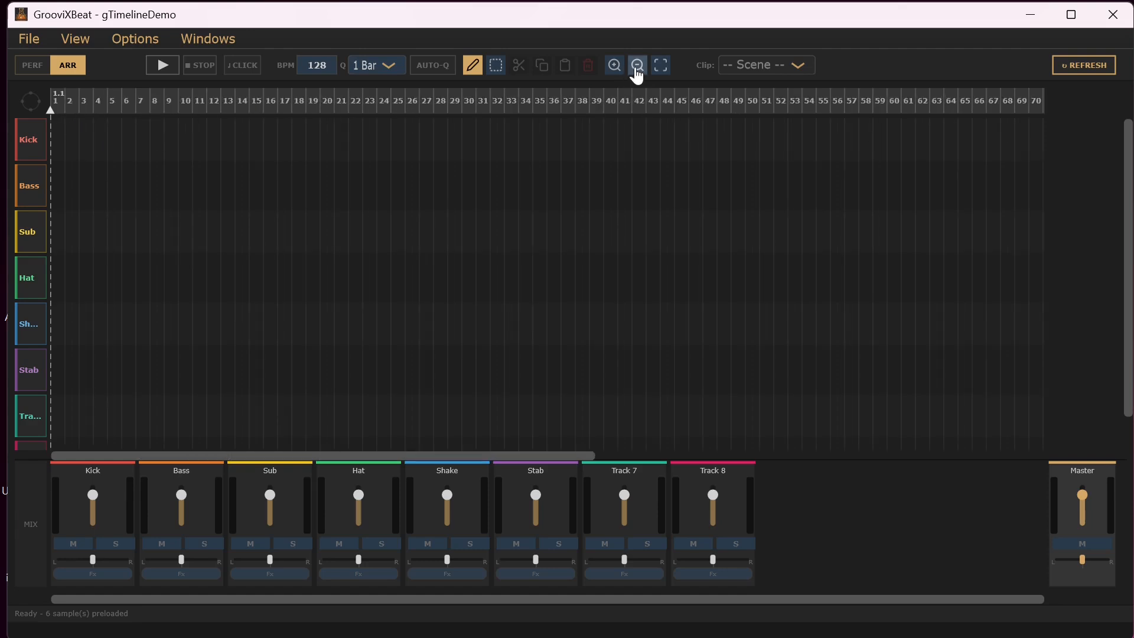
{"action": "left_click", "coordinate": [617, 72]}
{"action": "left_click", "coordinate": [617, 72]}
{"action": "left_click", "coordinate": [615, 71]}
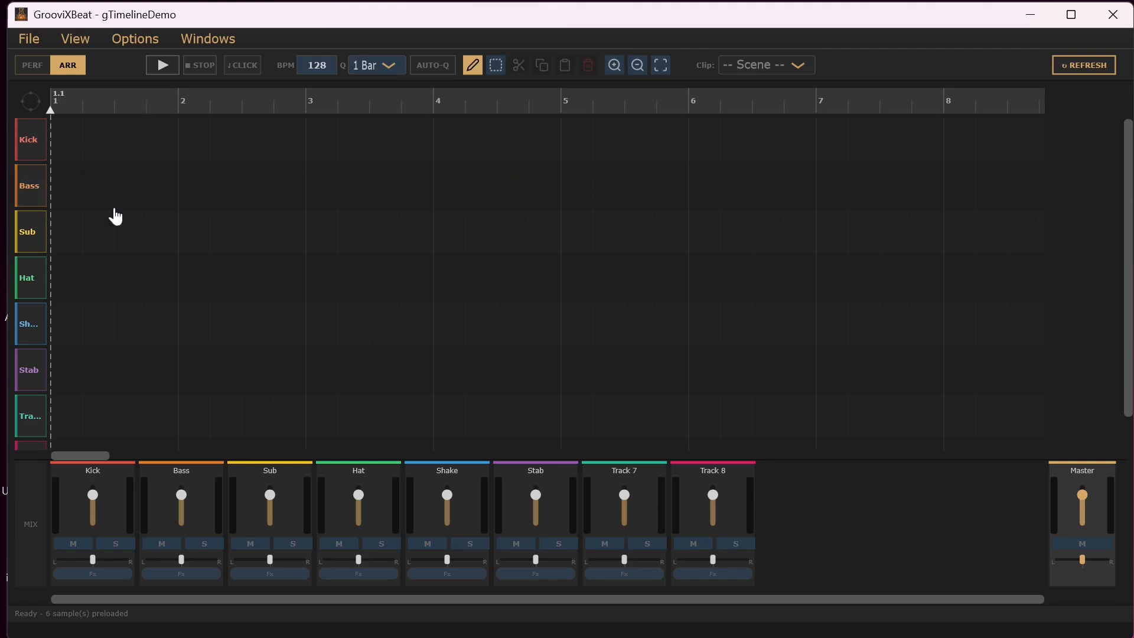
{"action": "left_click", "coordinate": [99, 295]}
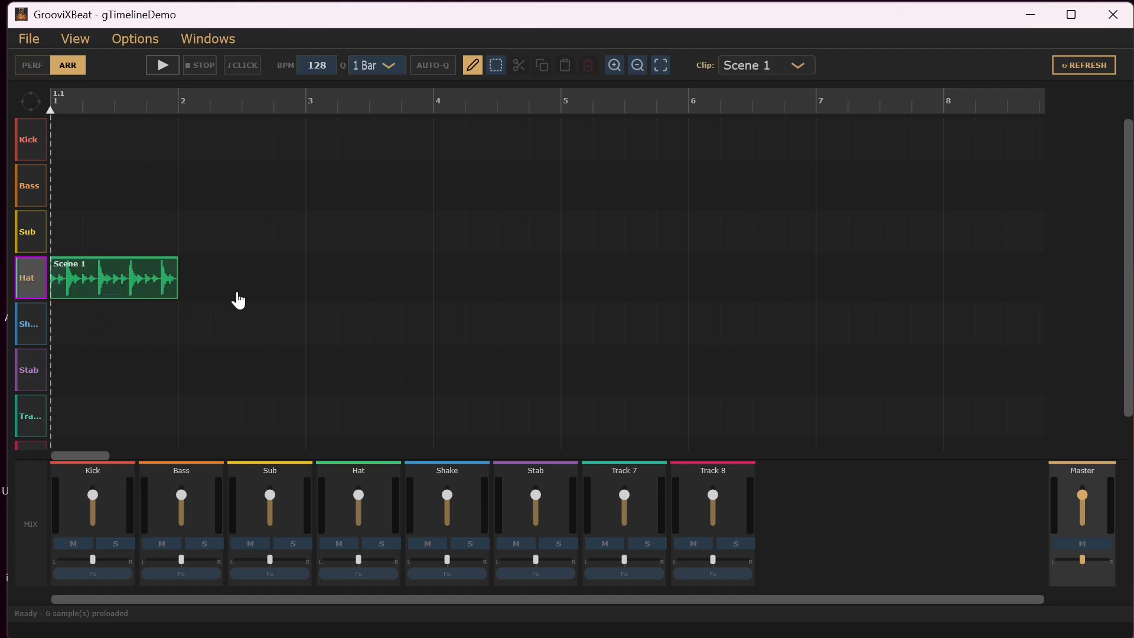
{"action": "left_click", "coordinate": [228, 285]}
{"action": "left_click", "coordinate": [343, 284]}
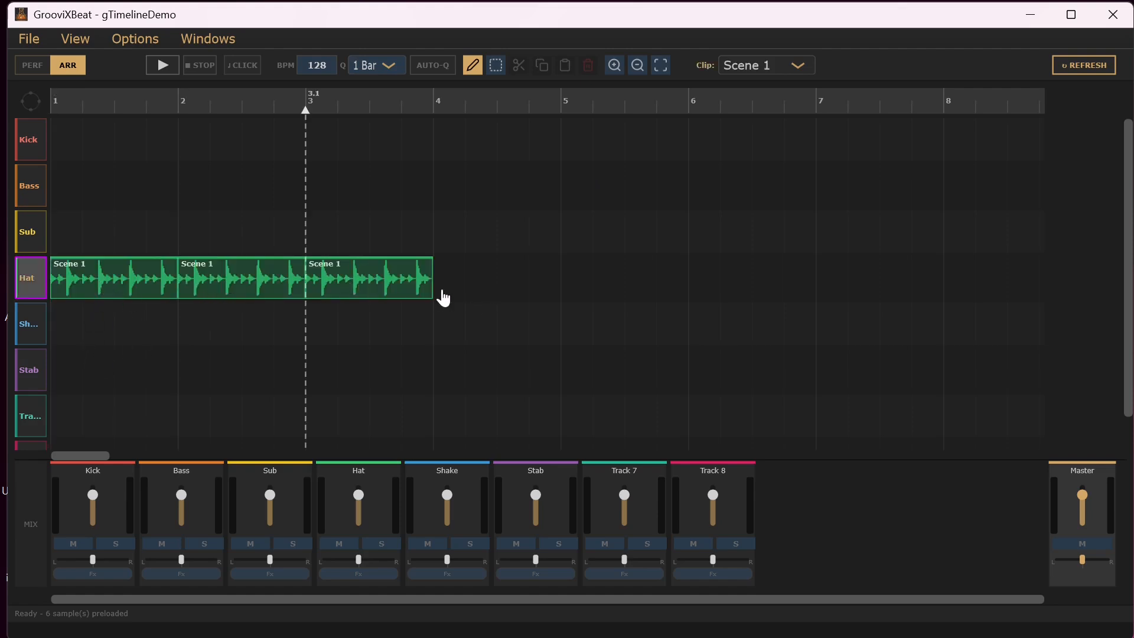
{"action": "left_click", "coordinate": [248, 288]}
{"action": "left_click", "coordinate": [366, 275]}
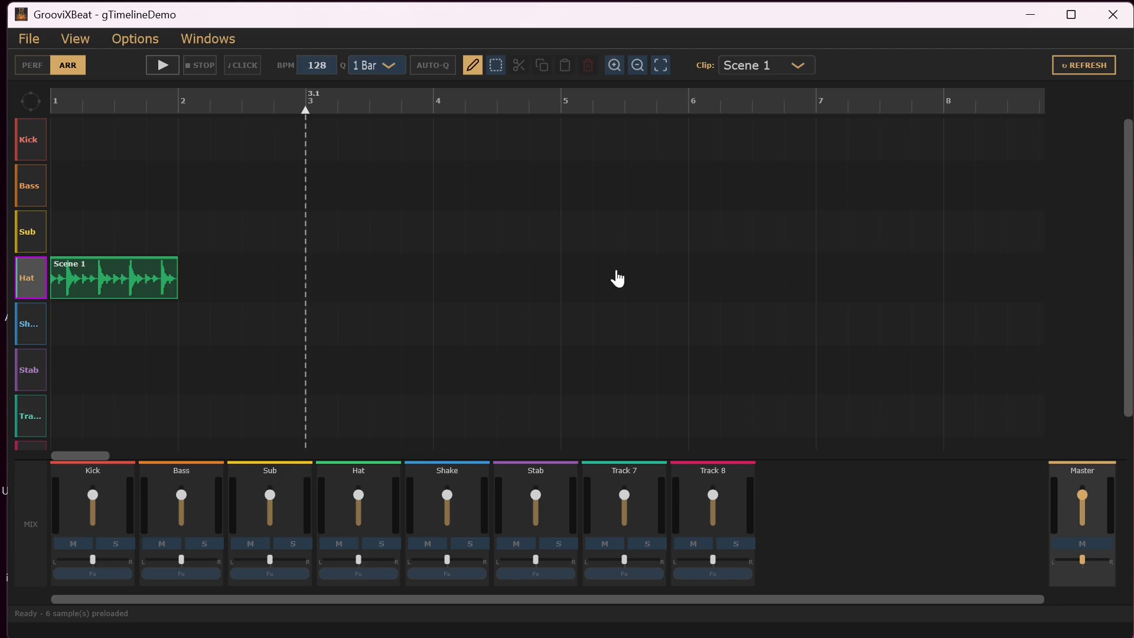
Place Scene 1 clips on the Hat track in every bar from 2 to 7.
{"action": "left_click", "coordinate": [258, 290]}
{"action": "left_click", "coordinate": [385, 293]}
{"action": "left_click", "coordinate": [480, 297]}
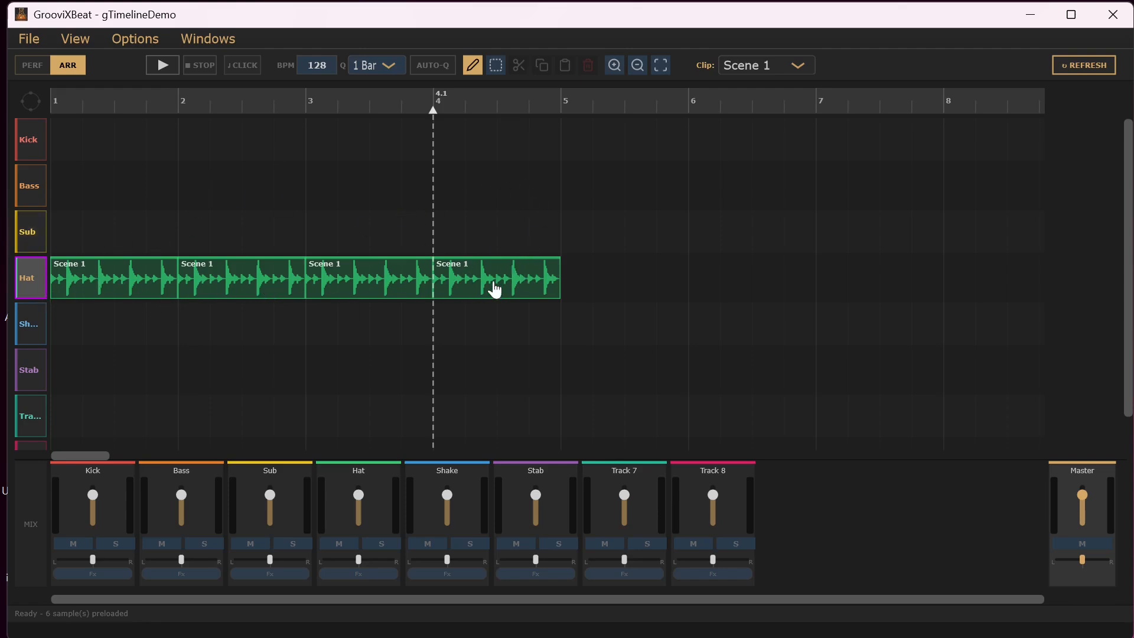
{"action": "left_click", "coordinate": [631, 276]}
{"action": "left_click", "coordinate": [774, 280]}
{"action": "left_click", "coordinate": [825, 295]}
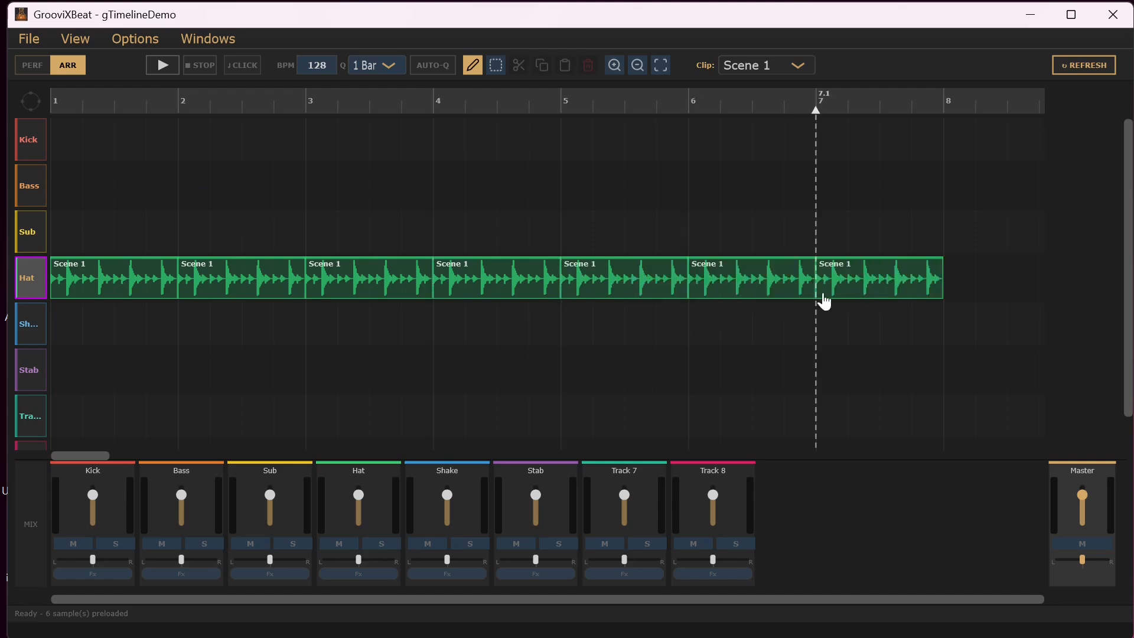
Extend the Hat track with Scene 1 clips in bars 8 to 12.
{"action": "left_click", "coordinate": [637, 66]}
{"action": "left_click", "coordinate": [637, 66]}
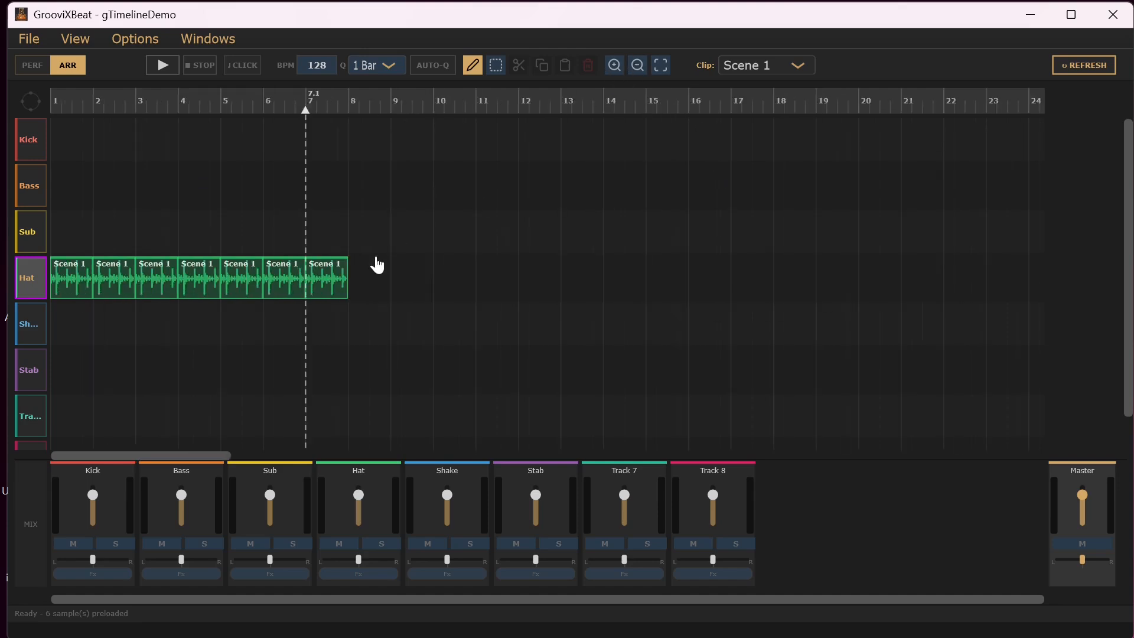
{"action": "left_click", "coordinate": [390, 287]}
{"action": "left_click", "coordinate": [414, 283]}
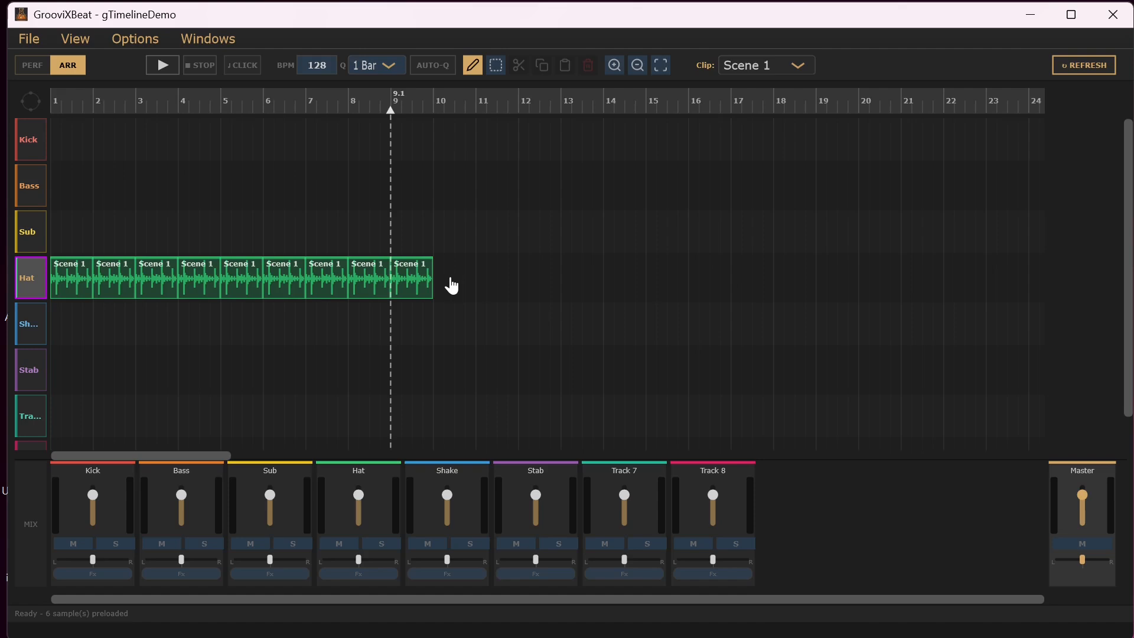
{"action": "left_click", "coordinate": [453, 283]}
{"action": "left_click", "coordinate": [505, 285]}
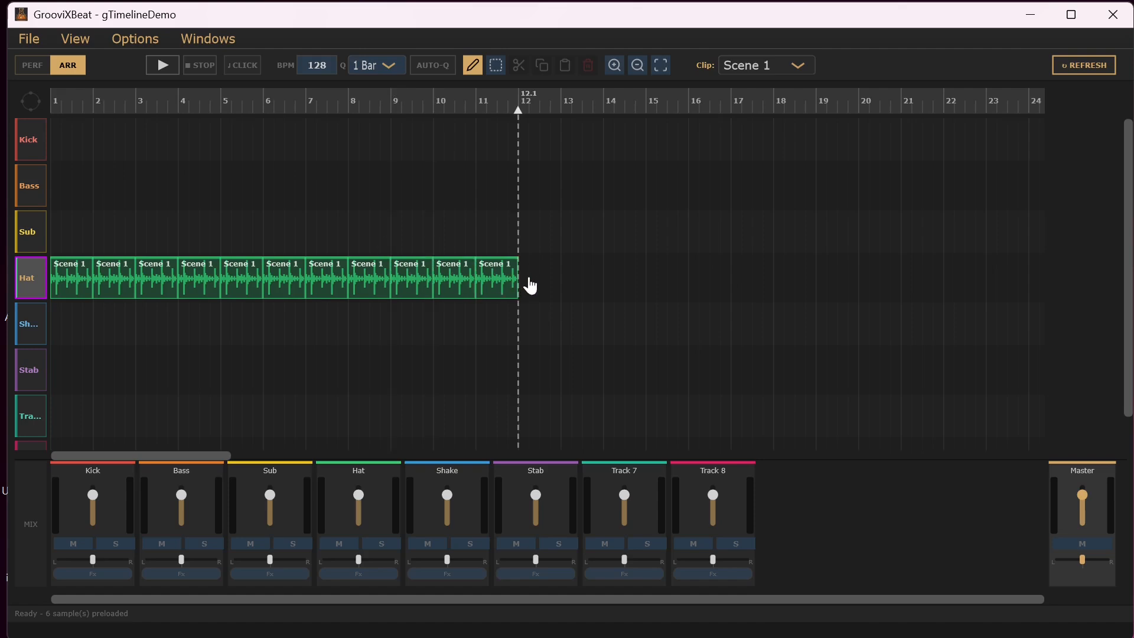
{"action": "left_click", "coordinate": [527, 286]}
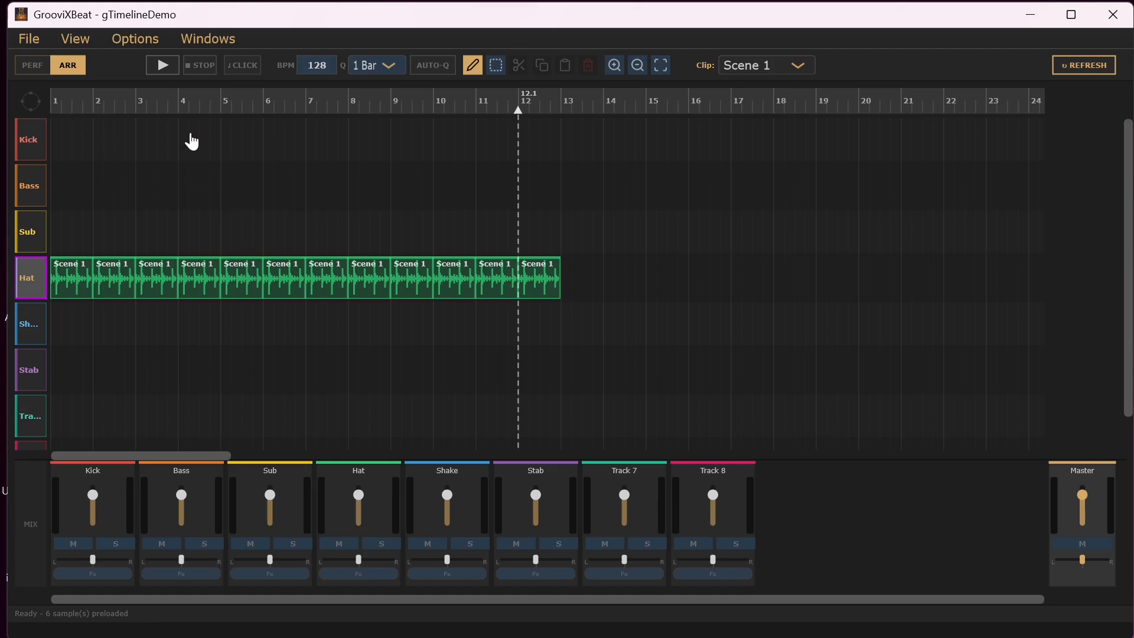
Place Scene 1 clips on Kick in bars 5–8 and 11–12 and on Bass at bar 9, and play back the arrangement.
{"action": "left_click_drag", "start_coordinate": [234, 142], "coordinate": [367, 144]}
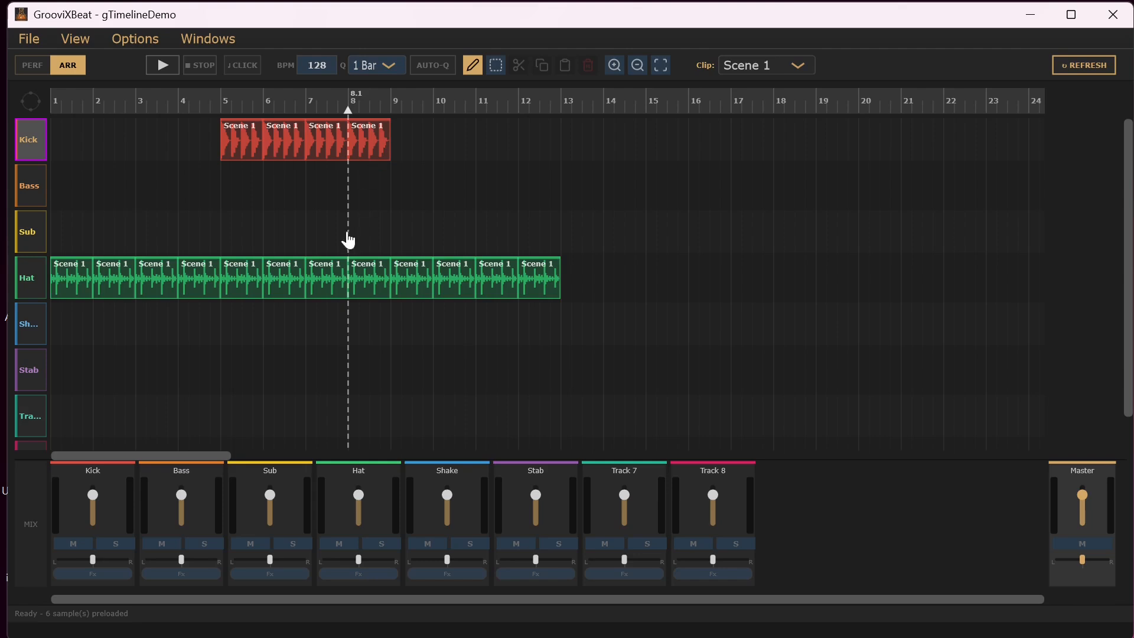
{"action": "left_click", "coordinate": [407, 196]}
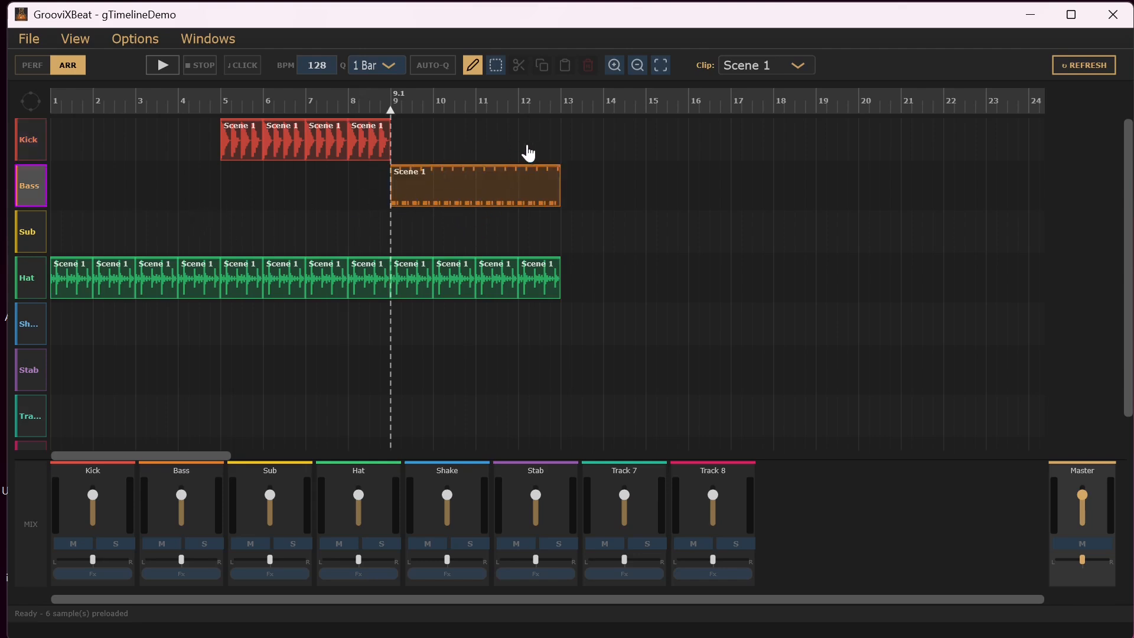
{"action": "left_click_drag", "start_coordinate": [512, 152], "coordinate": [538, 149]}
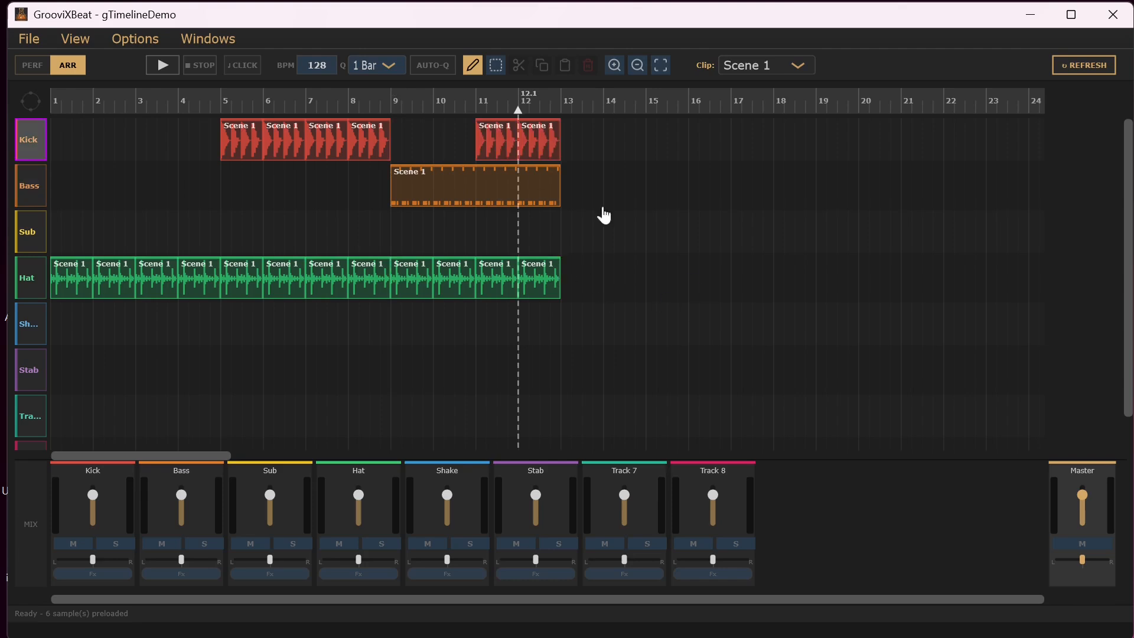
{"action": "left_click", "coordinate": [162, 65]}
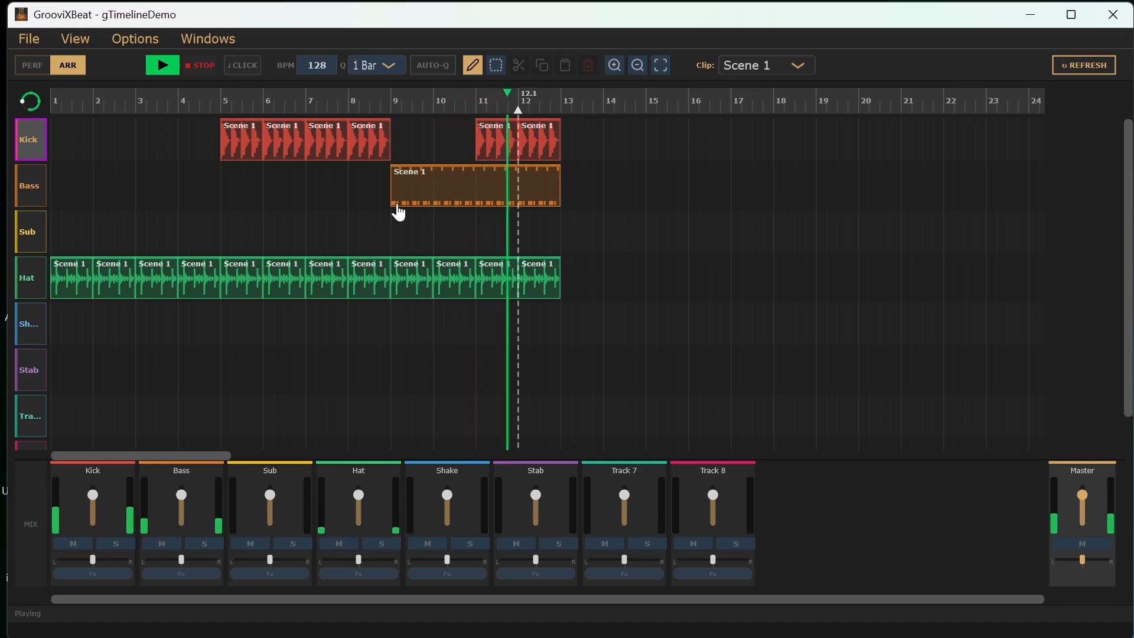
{"action": "left_click", "coordinate": [213, 74]}
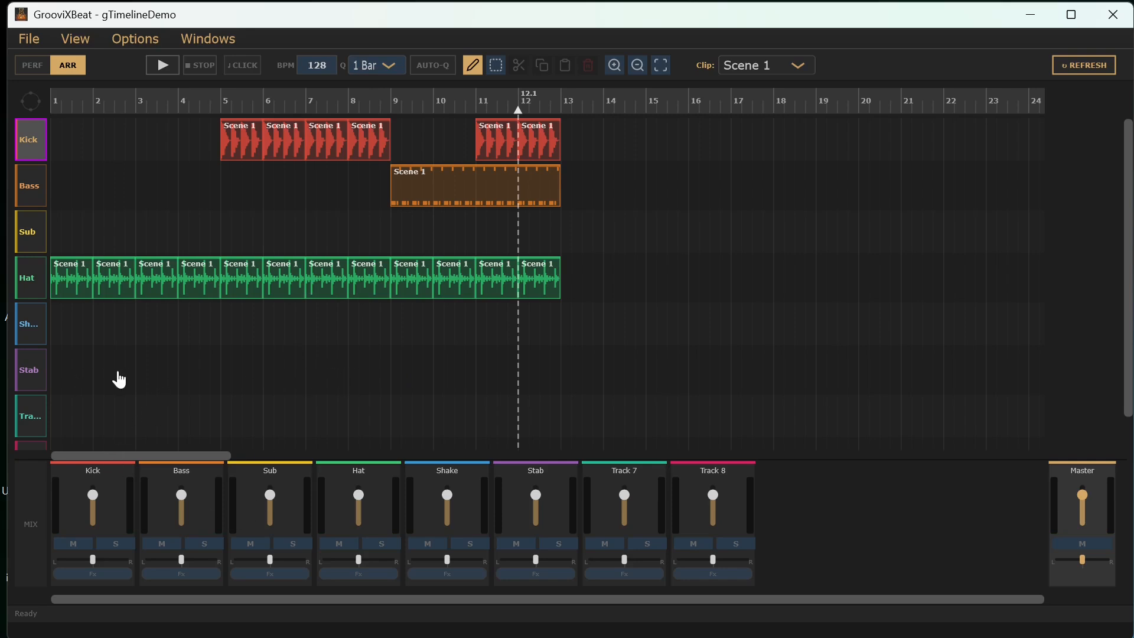
Add a Scene 1 clip to the Stab track from bar 1, and play back the arrangement.
{"action": "left_click", "coordinate": [92, 377]}
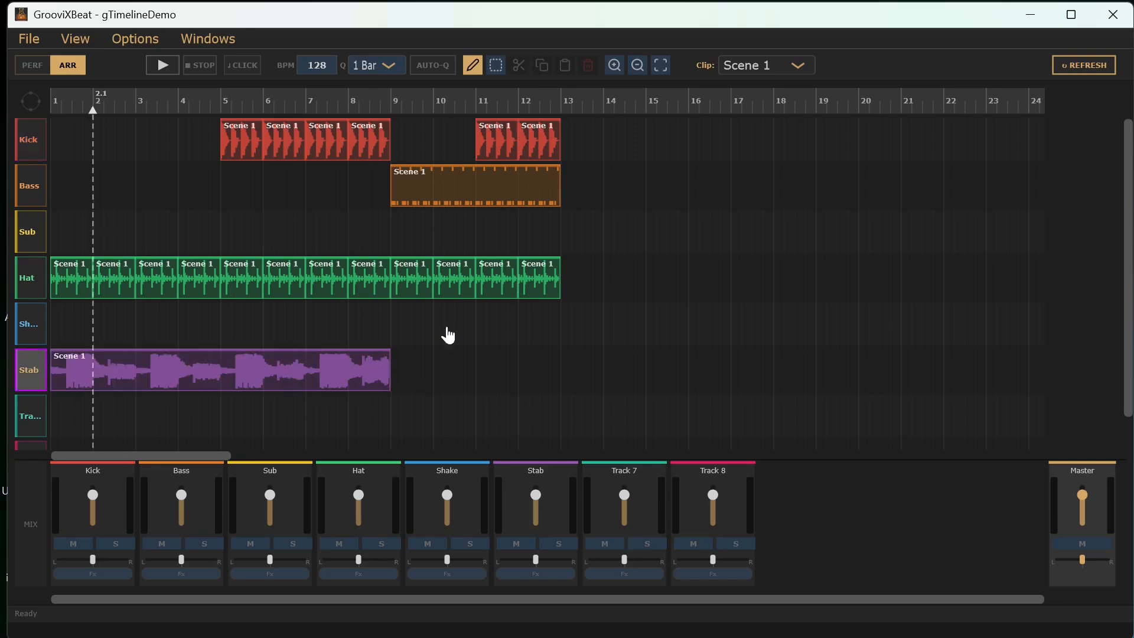
{"action": "left_click", "coordinate": [160, 66]}
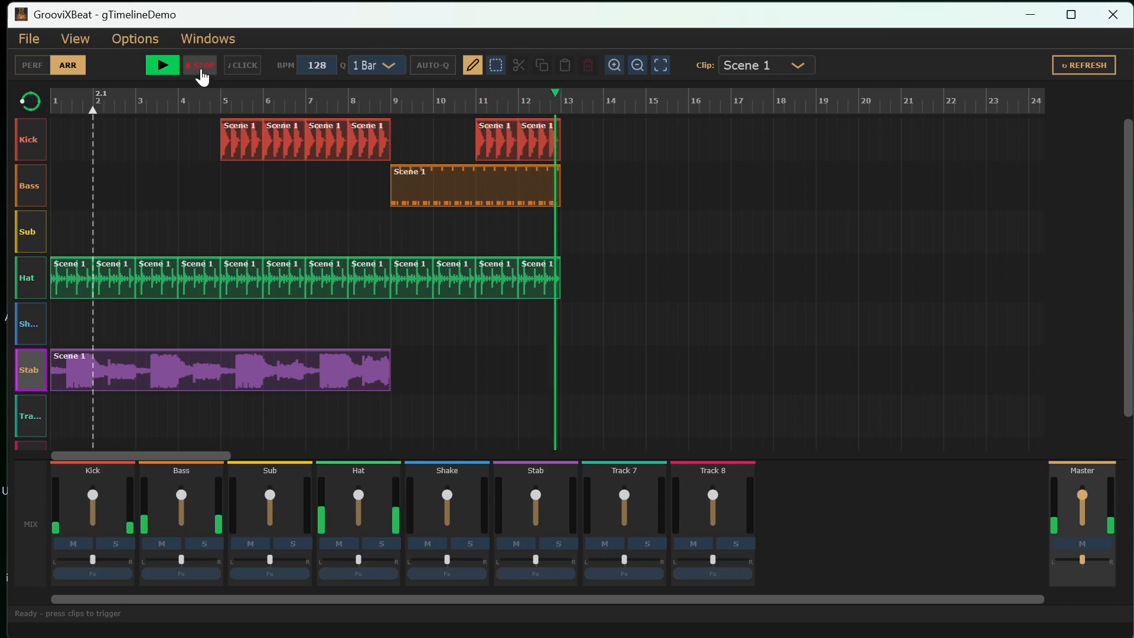
{"action": "left_click", "coordinate": [201, 69]}
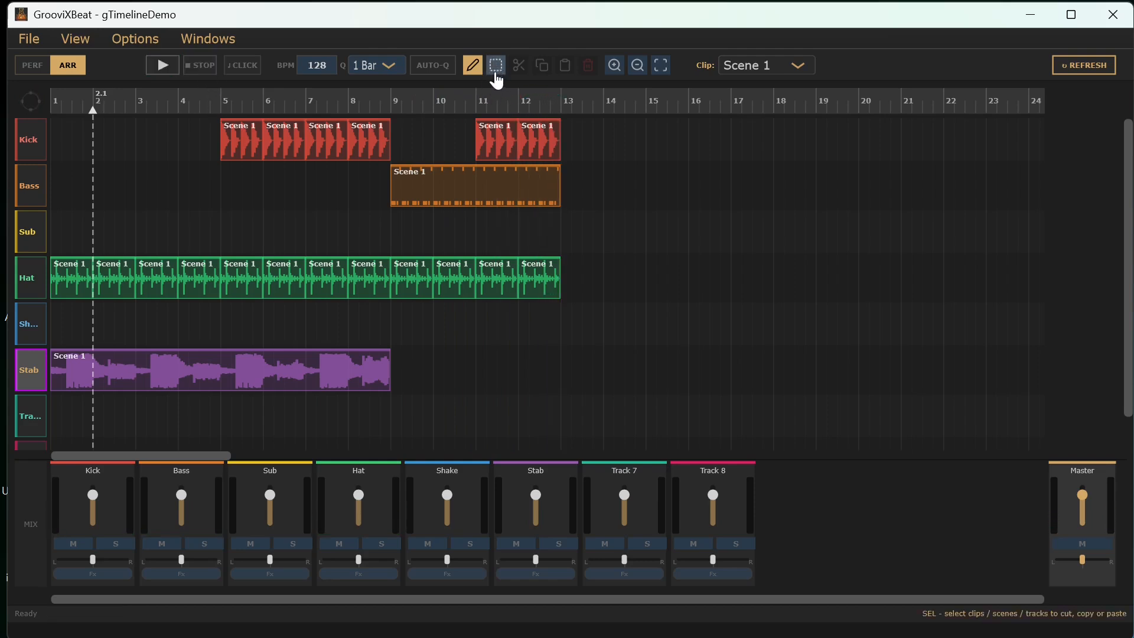
In select mode, delete the Kick clips at bars 11 and 8.
{"action": "left_click", "coordinate": [496, 76]}
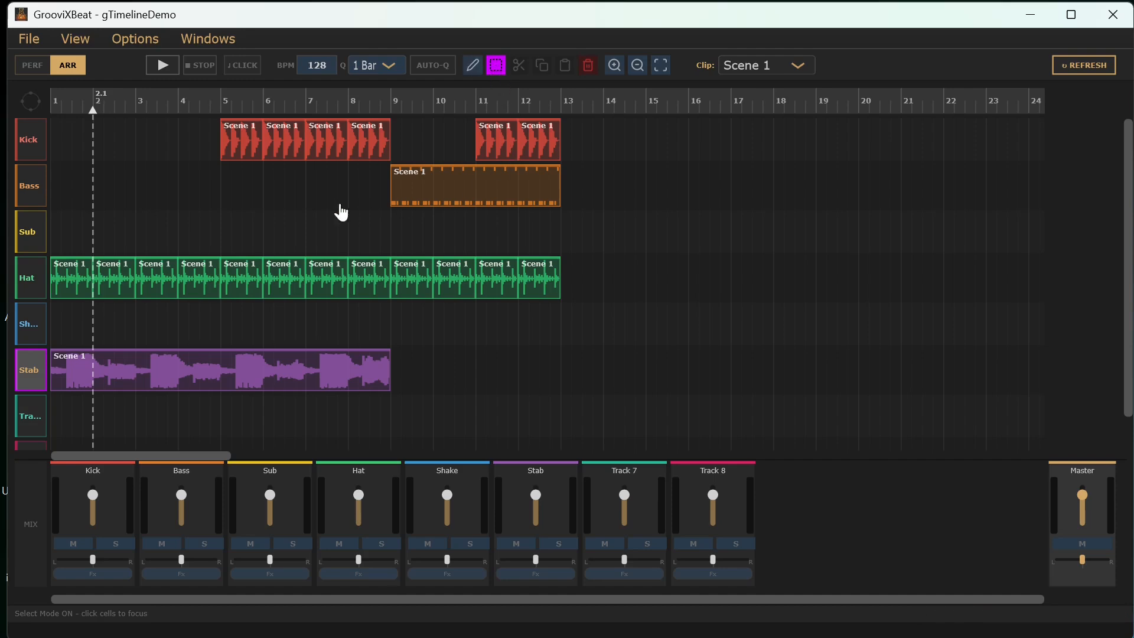
{"action": "left_click", "coordinate": [371, 159]}
{"action": "left_click", "coordinate": [297, 152]}
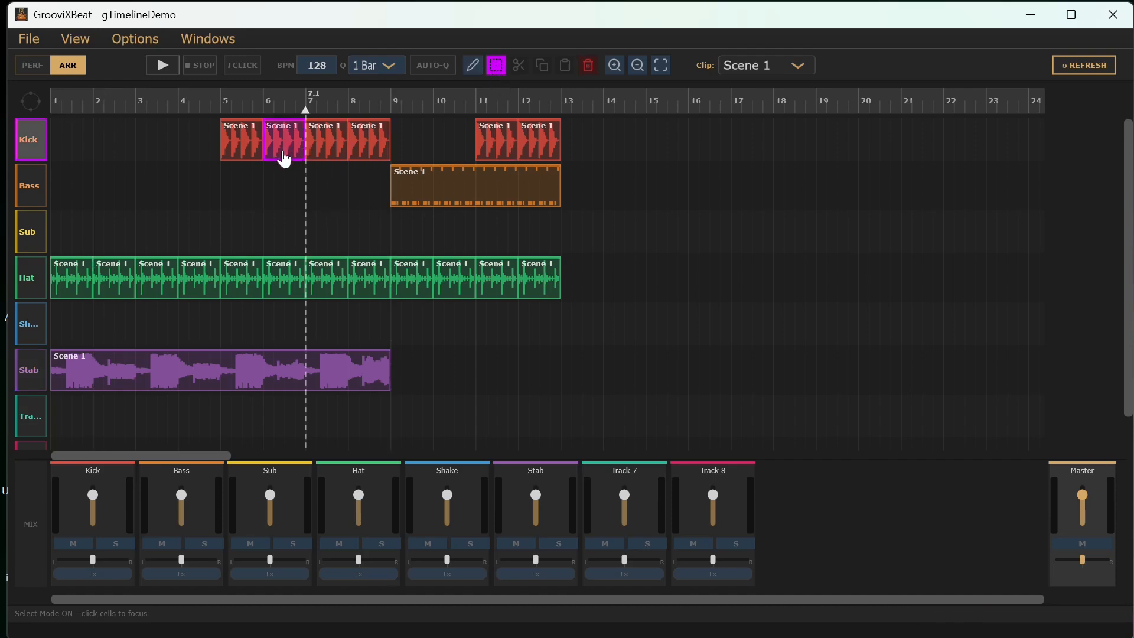
{"action": "left_click", "coordinate": [420, 183]}
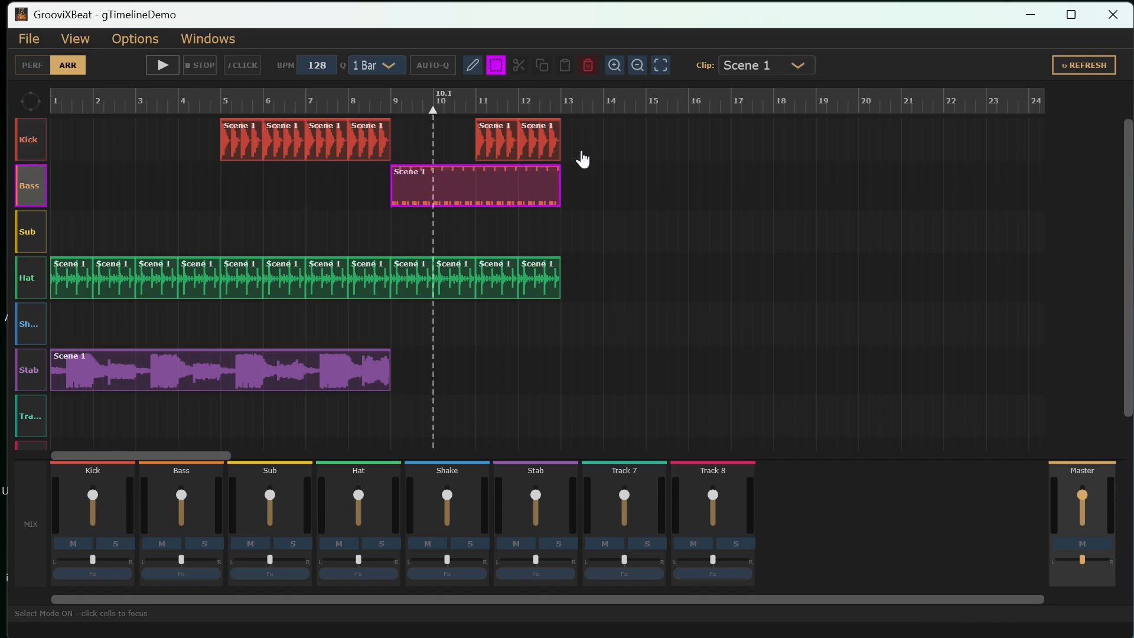
{"action": "left_click", "coordinate": [509, 146]}
{"action": "key", "text": "Delete"}
{"action": "left_click", "coordinate": [371, 149]}
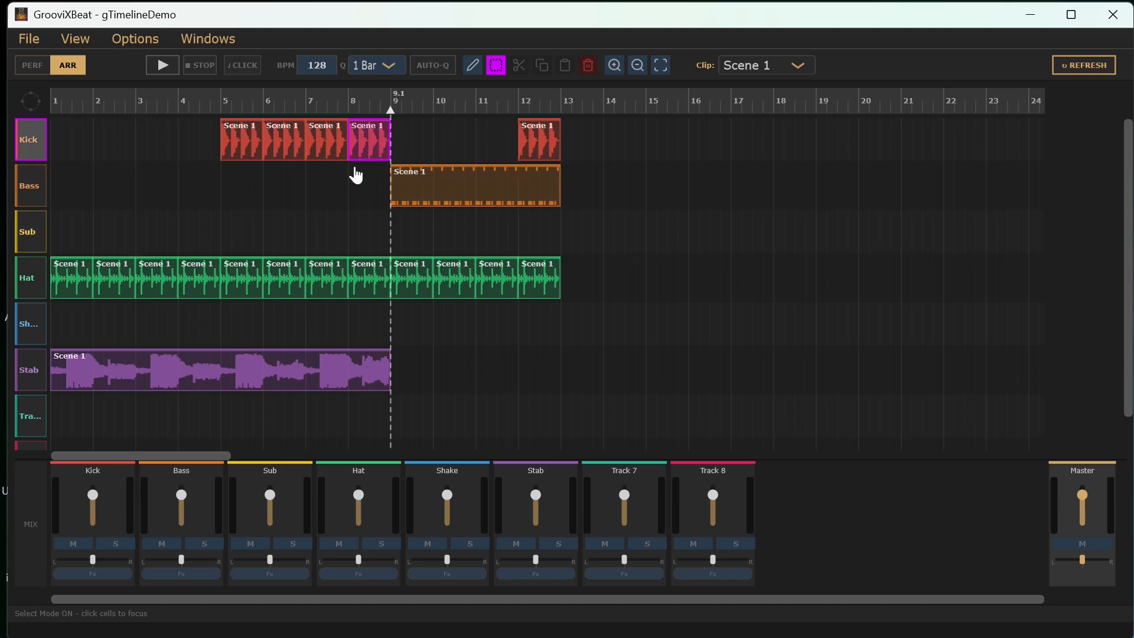
{"action": "left_click", "coordinate": [589, 65]}
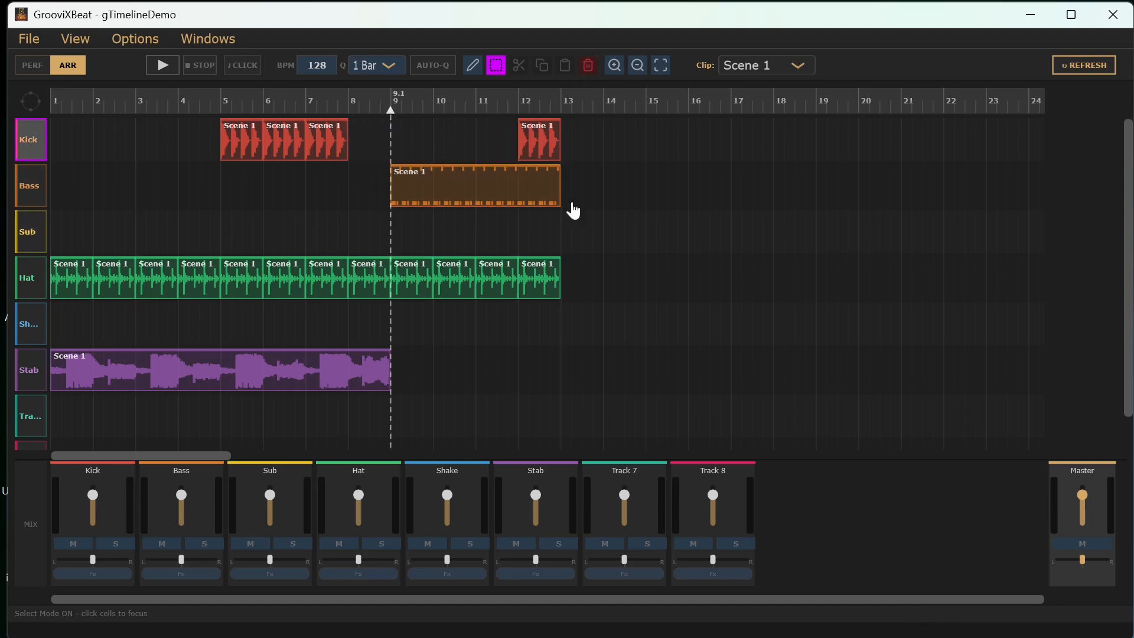
Clear all clips of the Hat track from the arrangement.
{"action": "left_click", "coordinate": [33, 294]}
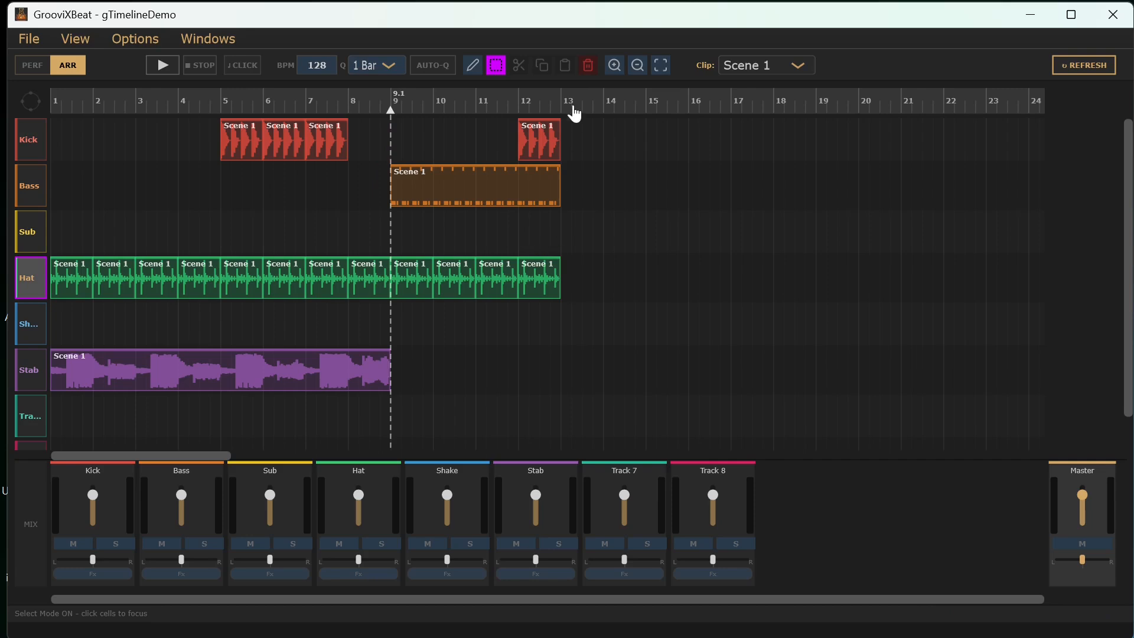
{"action": "left_click", "coordinate": [589, 66]}
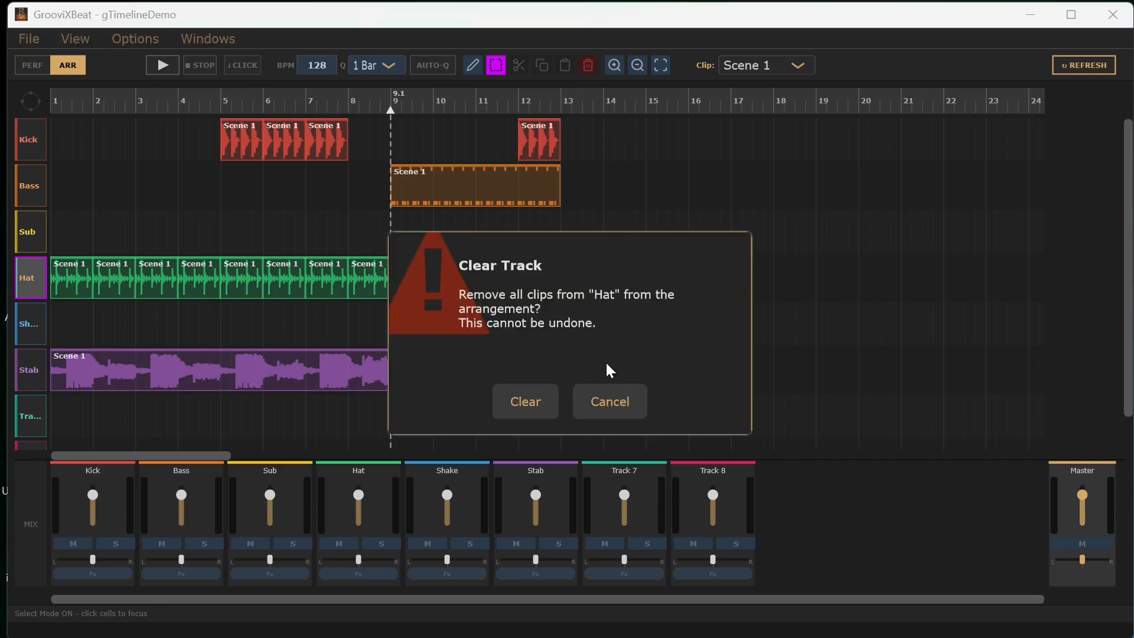
{"action": "left_click", "coordinate": [528, 403]}
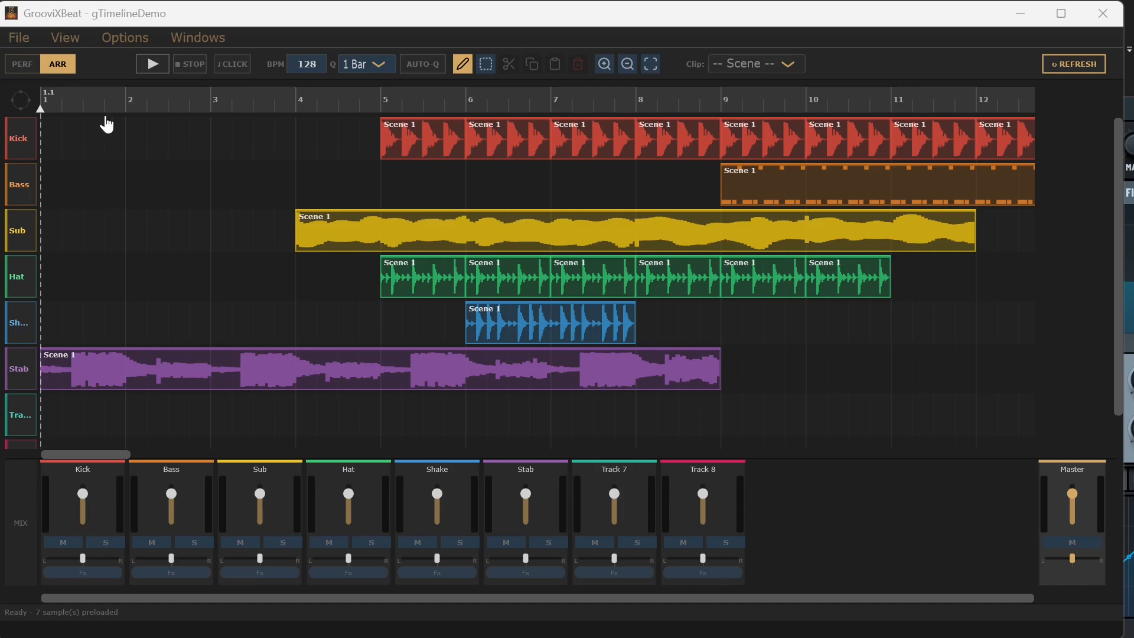
View the scene clips in performance mode and return to the arrangement view.
{"action": "left_click", "coordinate": [22, 63]}
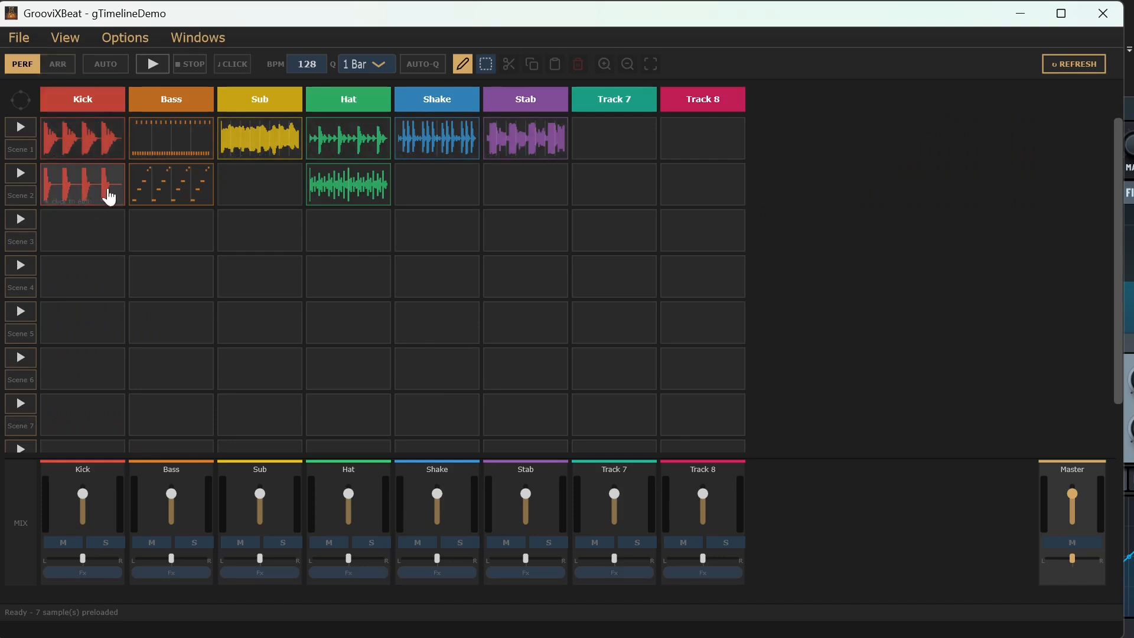
{"action": "left_click", "coordinate": [58, 64]}
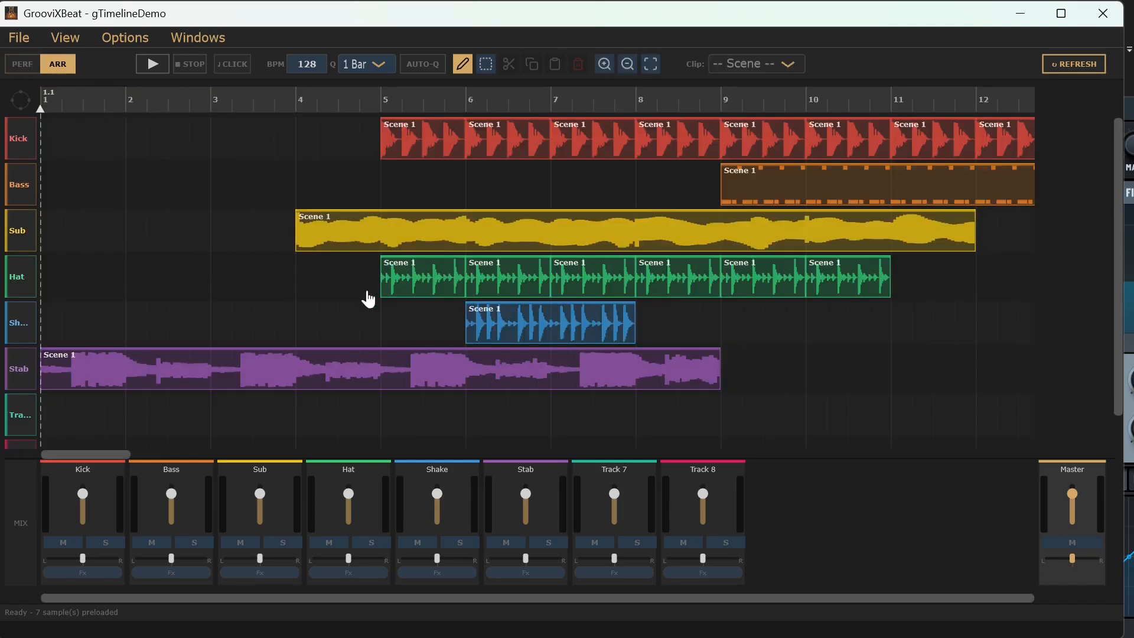
Replace the Kick clips from bar 6 onward with Scene 2 clips at bars 6 and 7.
{"action": "left_click_drag", "start_coordinate": [532, 152], "coordinate": [1027, 136]}
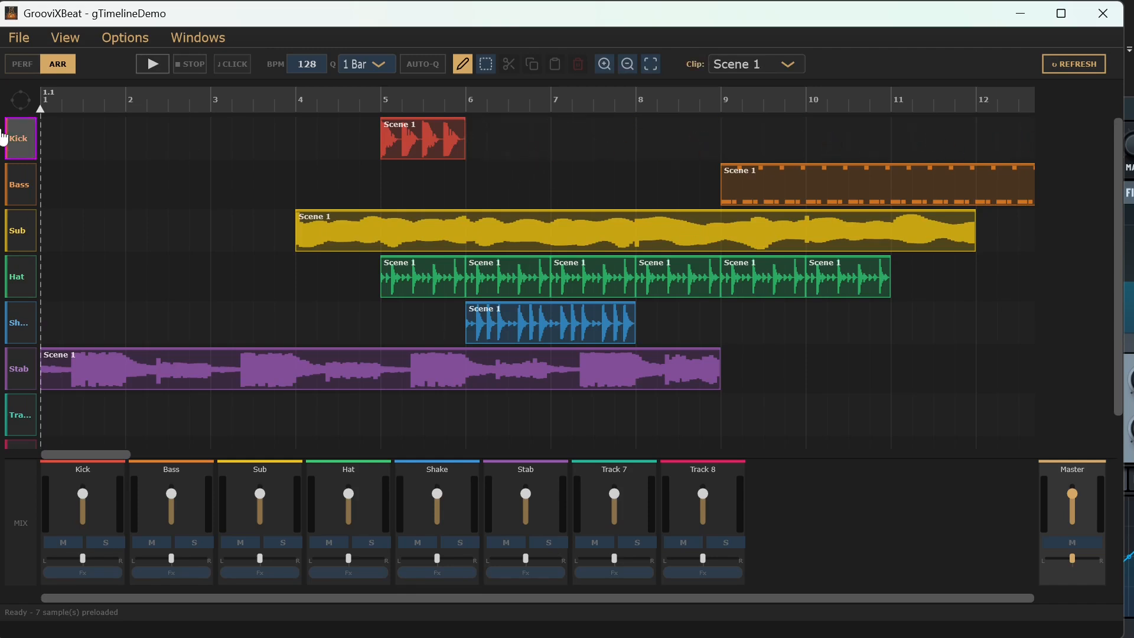
{"action": "left_click", "coordinate": [742, 66]}
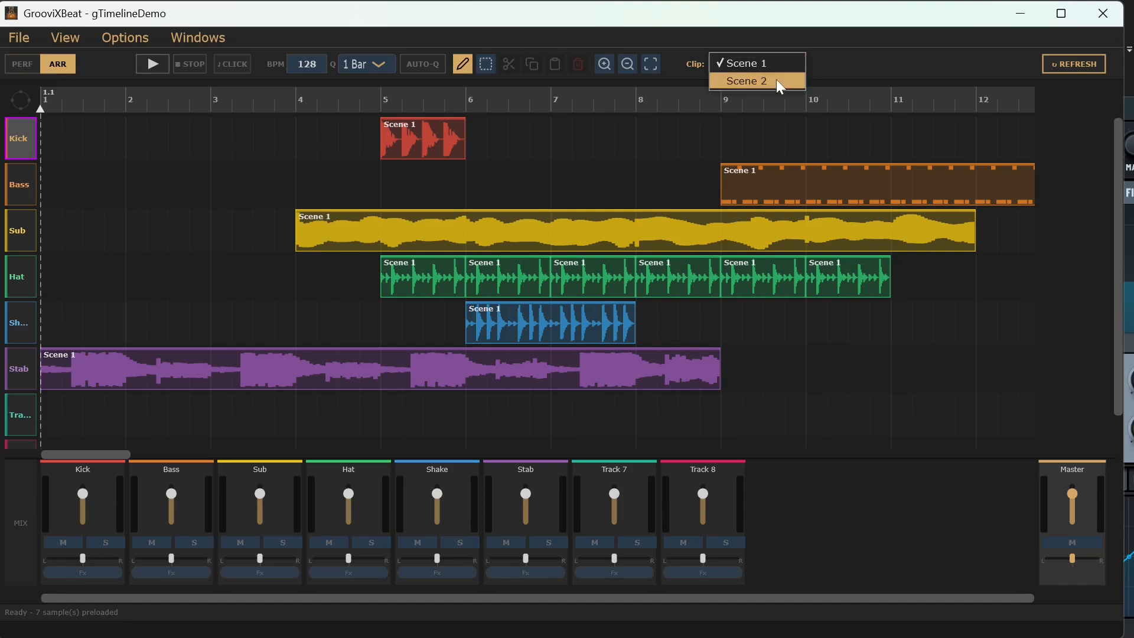
{"action": "left_click", "coordinate": [776, 80]}
{"action": "left_click", "coordinate": [523, 154]}
{"action": "left_click", "coordinate": [582, 149]}
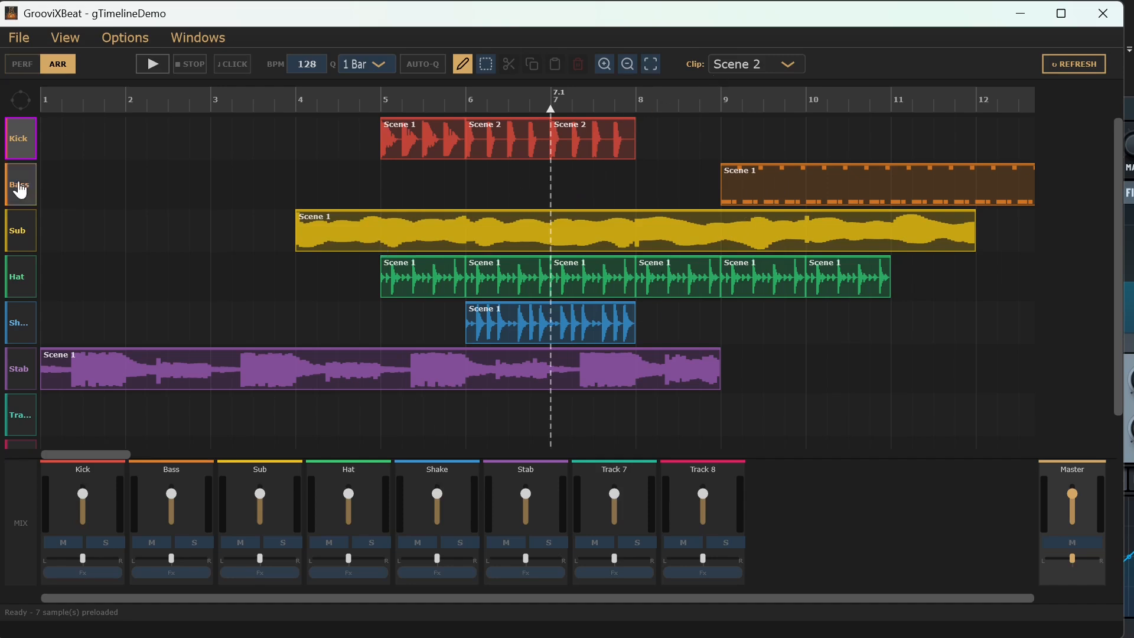
Add a Scene 2 clip to the Bass track at bar 5 and delete the Bass clip at bar 9.
{"action": "left_click", "coordinate": [7, 199]}
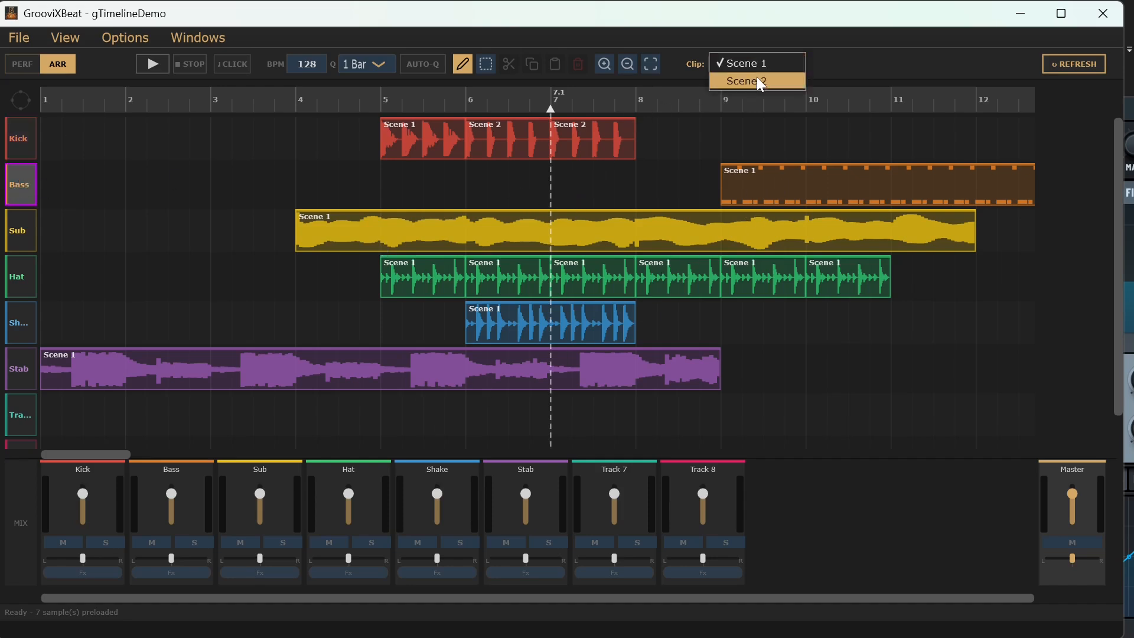
{"action": "left_click", "coordinate": [761, 81]}
{"action": "left_click", "coordinate": [430, 185]}
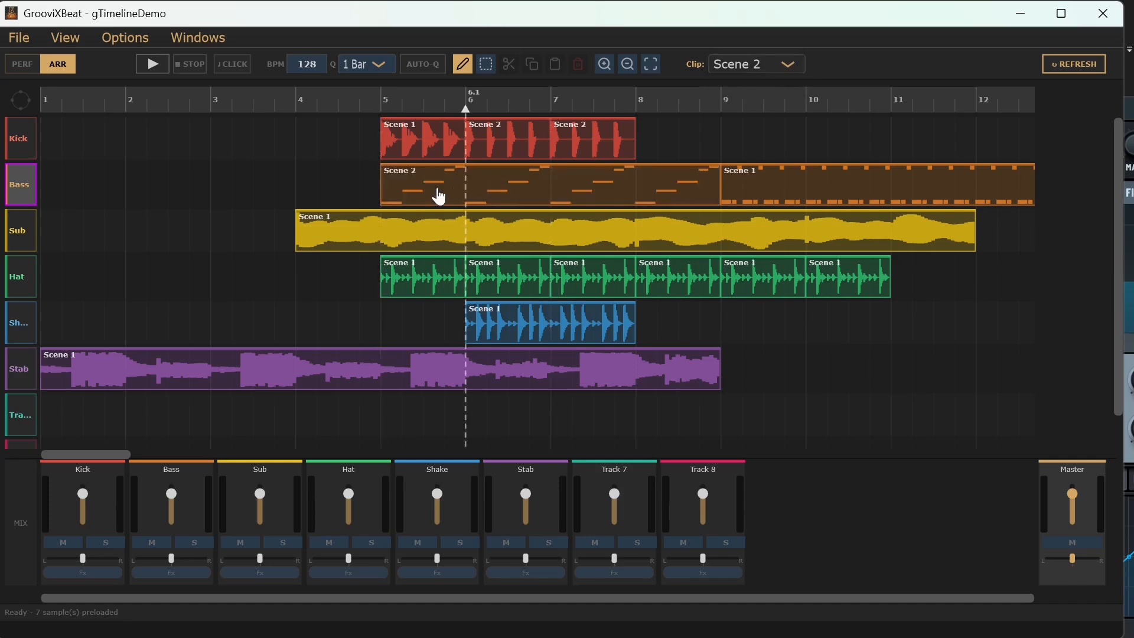
{"action": "right_click", "coordinate": [805, 192]}
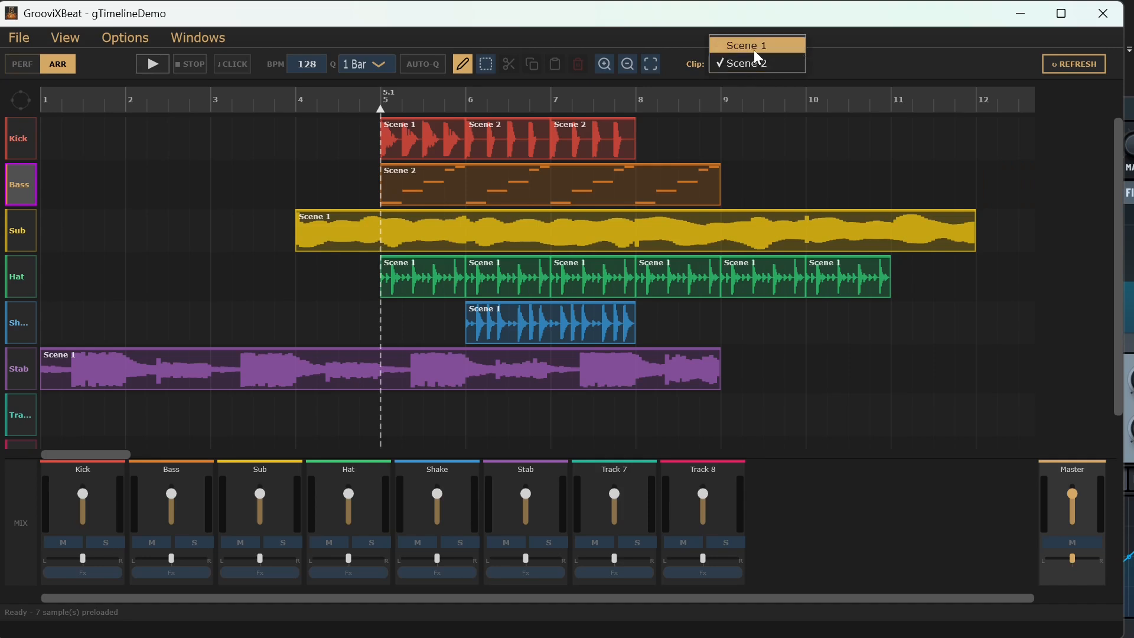
Add a Scene 1 clip to the Bass track at bar 1, and play back the arrangement.
{"action": "left_click", "coordinate": [756, 49]}
{"action": "left_click", "coordinate": [107, 195]}
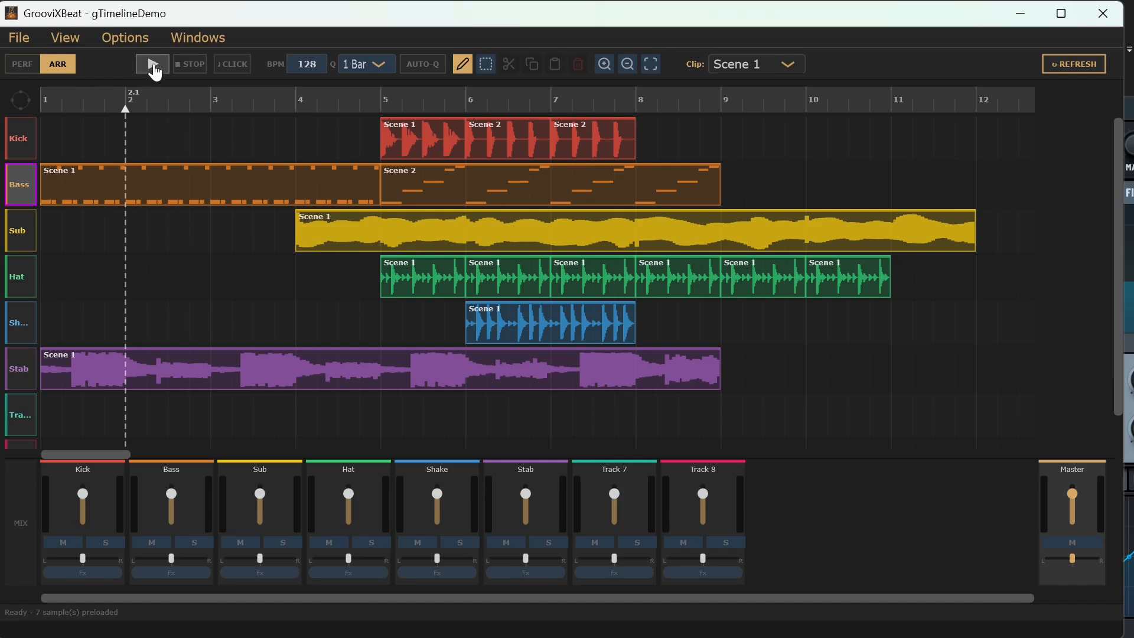
{"action": "left_click", "coordinate": [155, 64]}
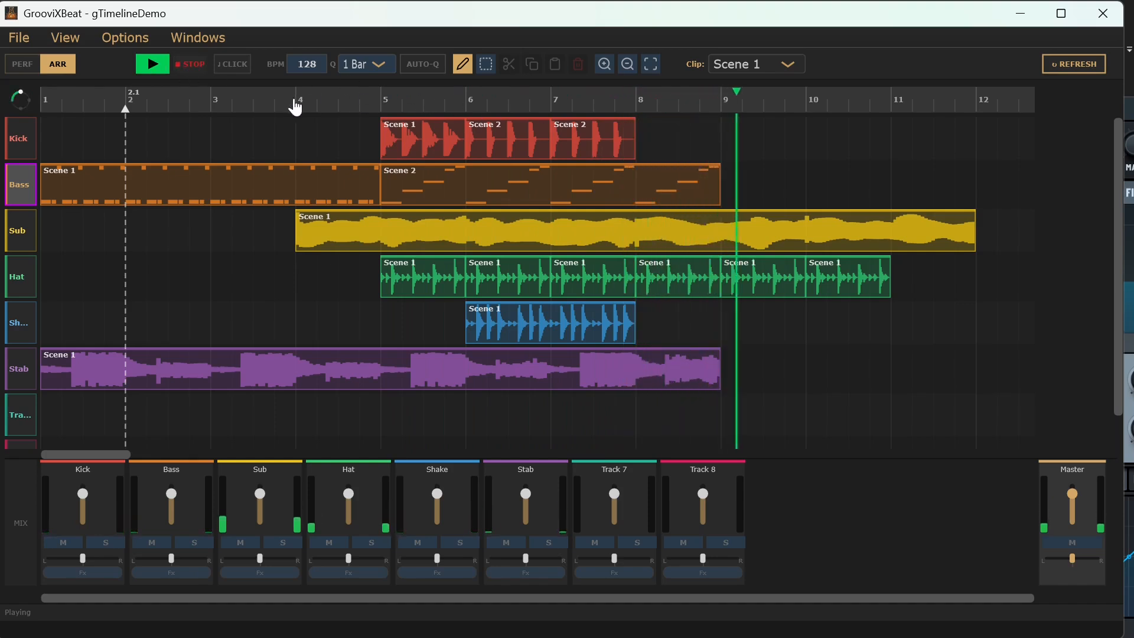
{"action": "left_click", "coordinate": [200, 74]}
Continue the Bass track with a Scene 2 clip at bar 9, and play back the arrangement.
{"action": "left_click", "coordinate": [772, 186]}
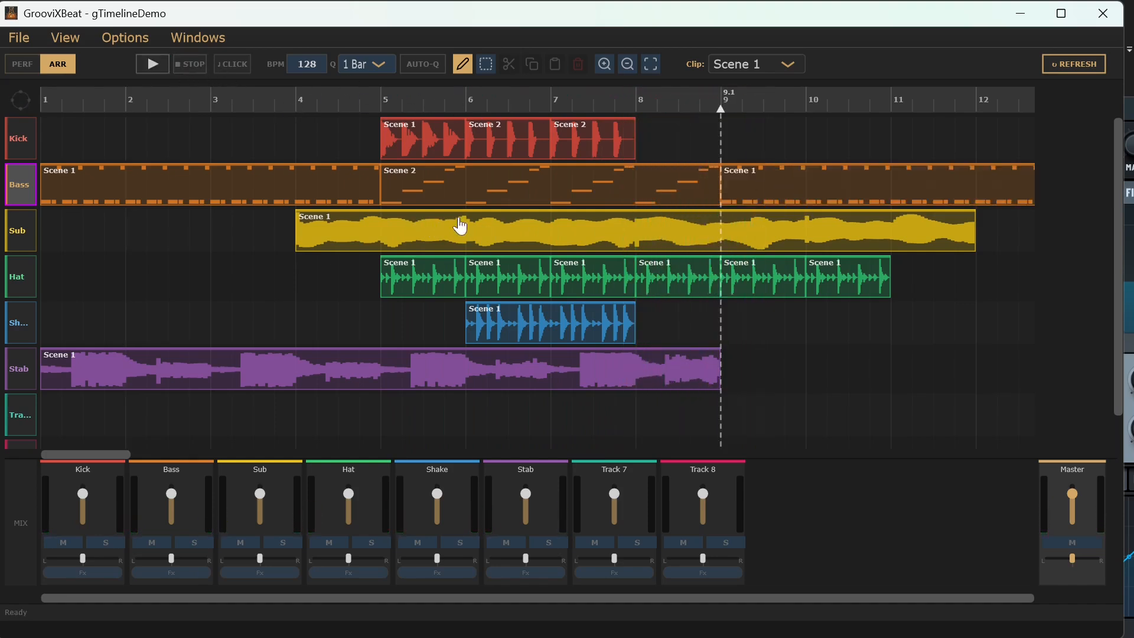
{"action": "left_click", "coordinate": [796, 184]}
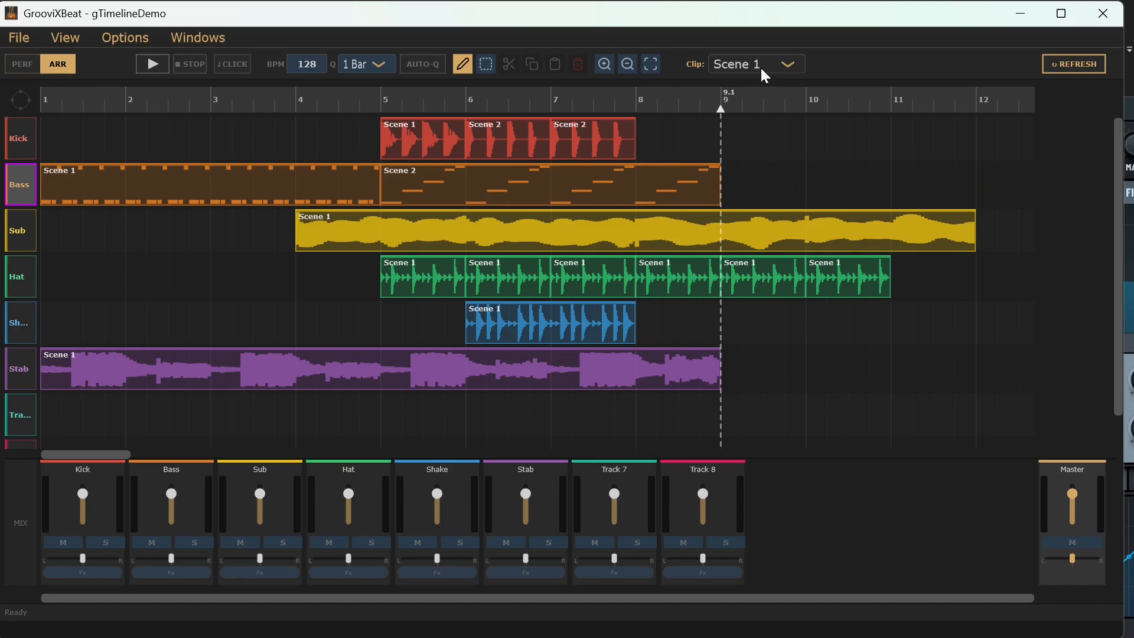
{"action": "left_click", "coordinate": [757, 183]}
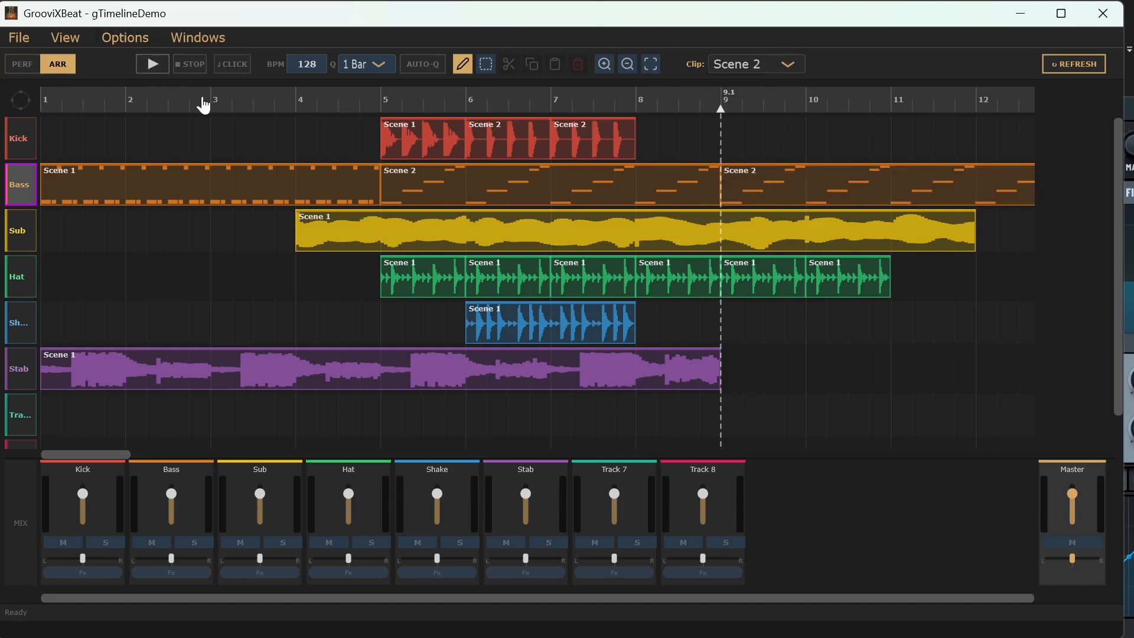
{"action": "left_click", "coordinate": [153, 65]}
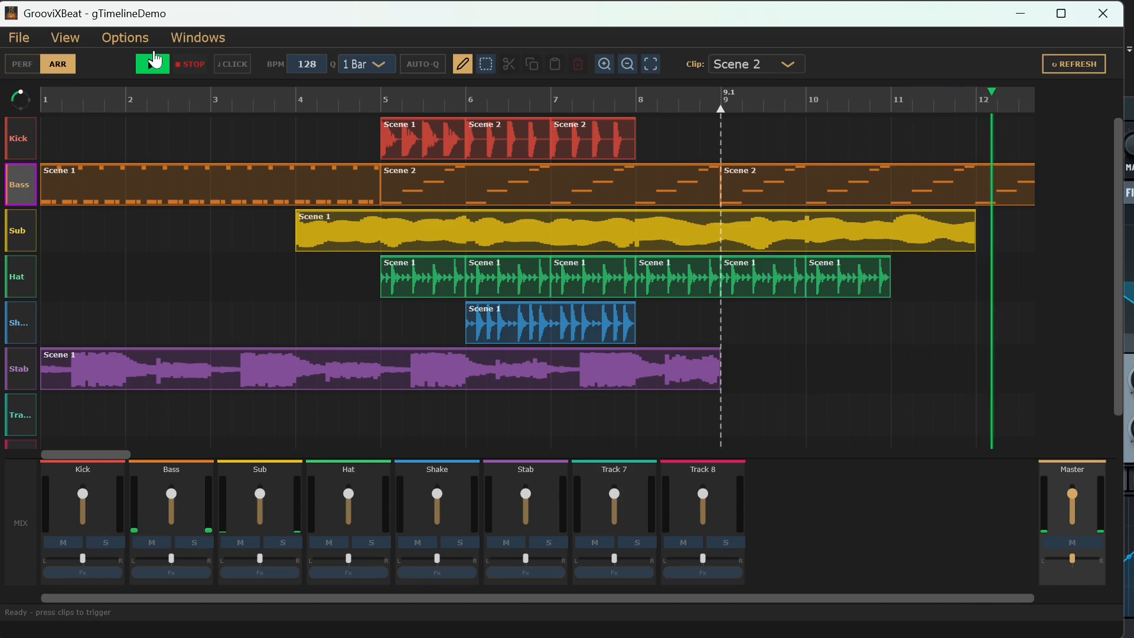
{"action": "left_click", "coordinate": [185, 70]}
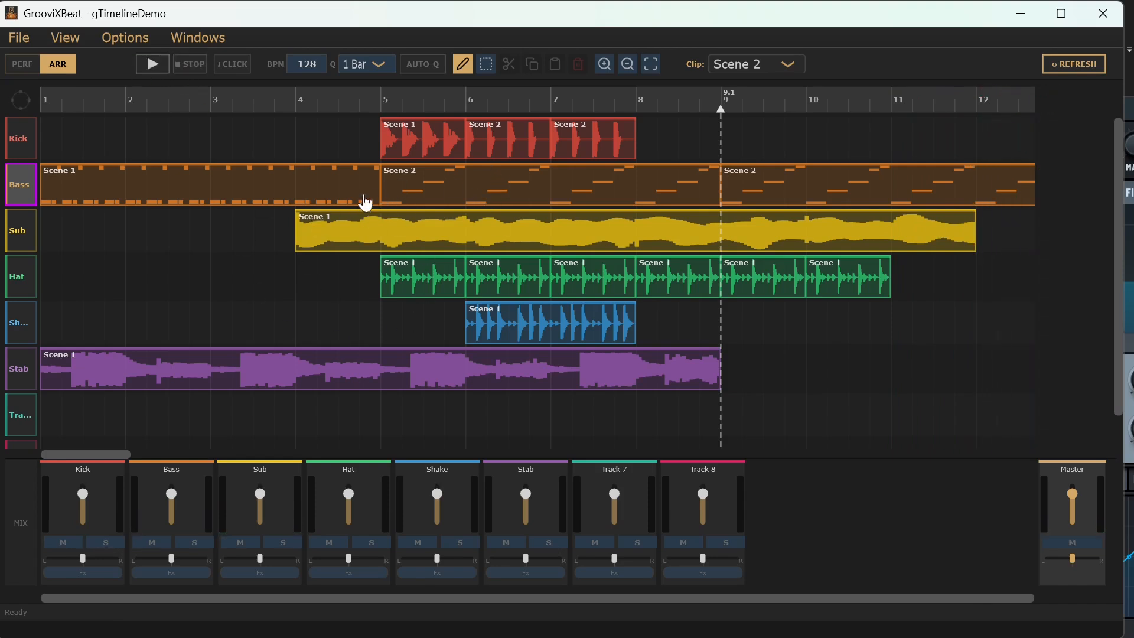
Check the scene clips in performance mode, and view the clip choices for the Shake track in the arrangement.
{"action": "left_click", "coordinate": [24, 70]}
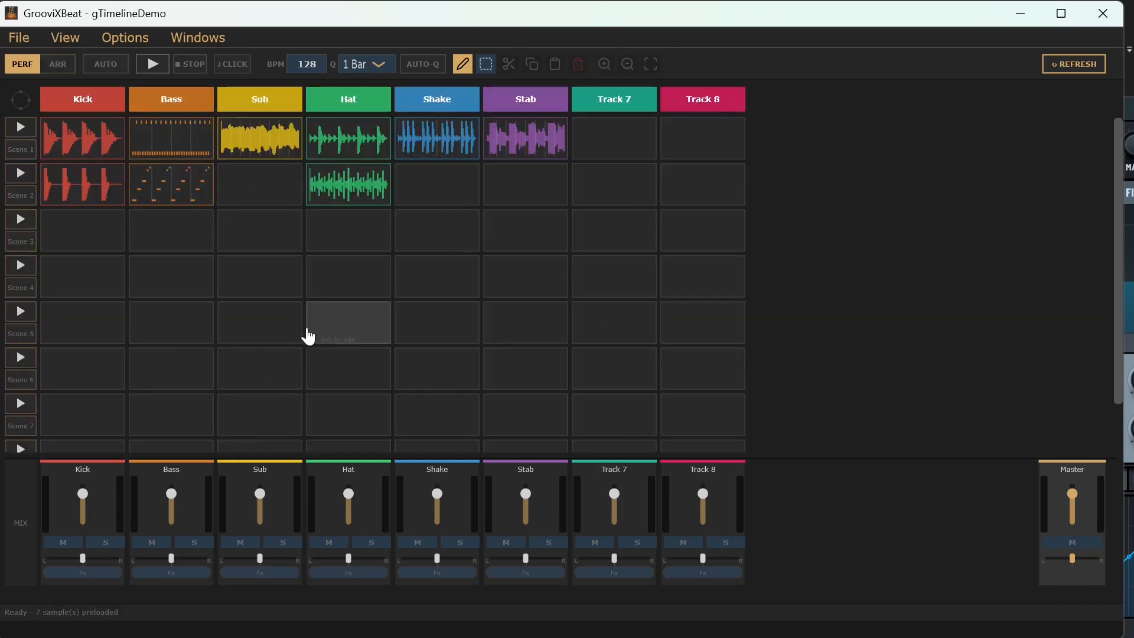
{"action": "left_click", "coordinate": [64, 65]}
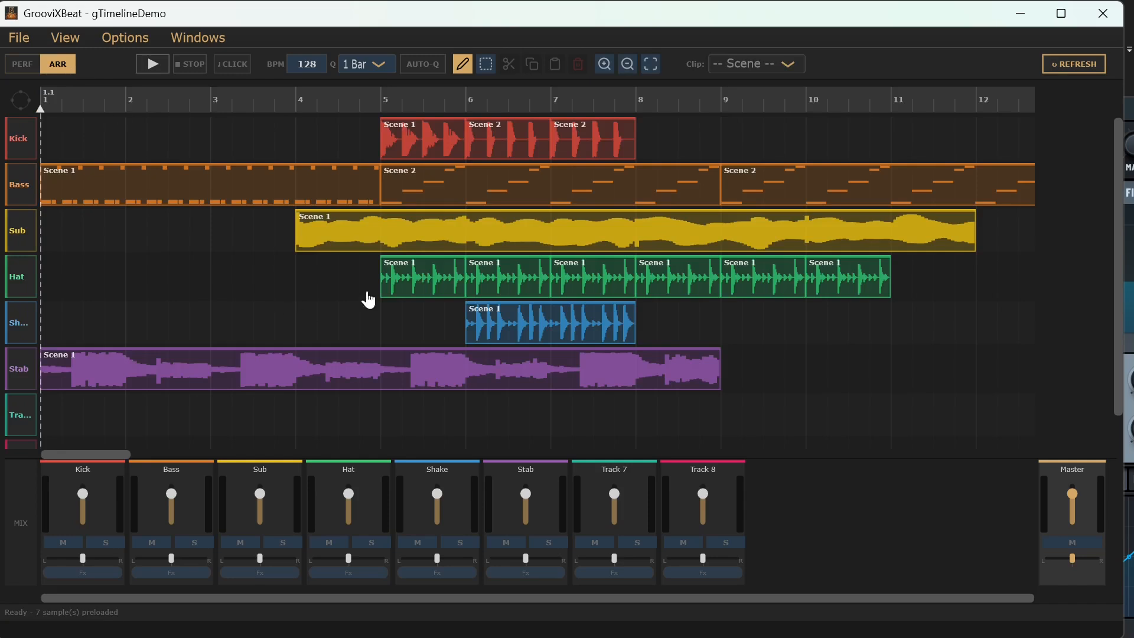
{"action": "left_click", "coordinate": [37, 322]}
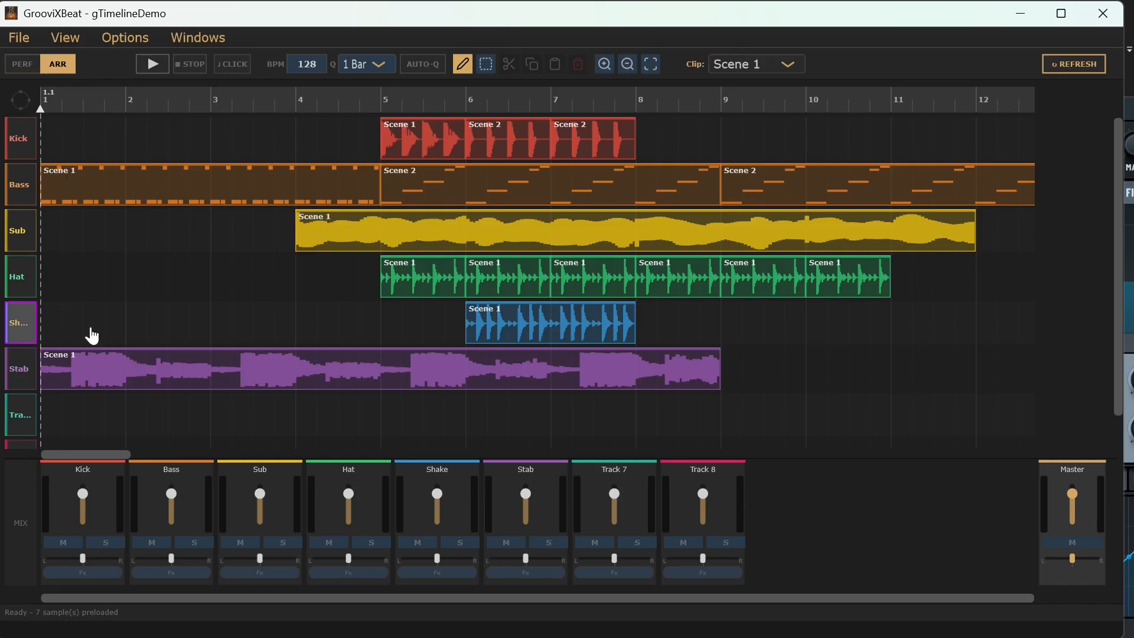
{"action": "left_click", "coordinate": [765, 68]}
{"action": "left_click", "coordinate": [863, 88]}
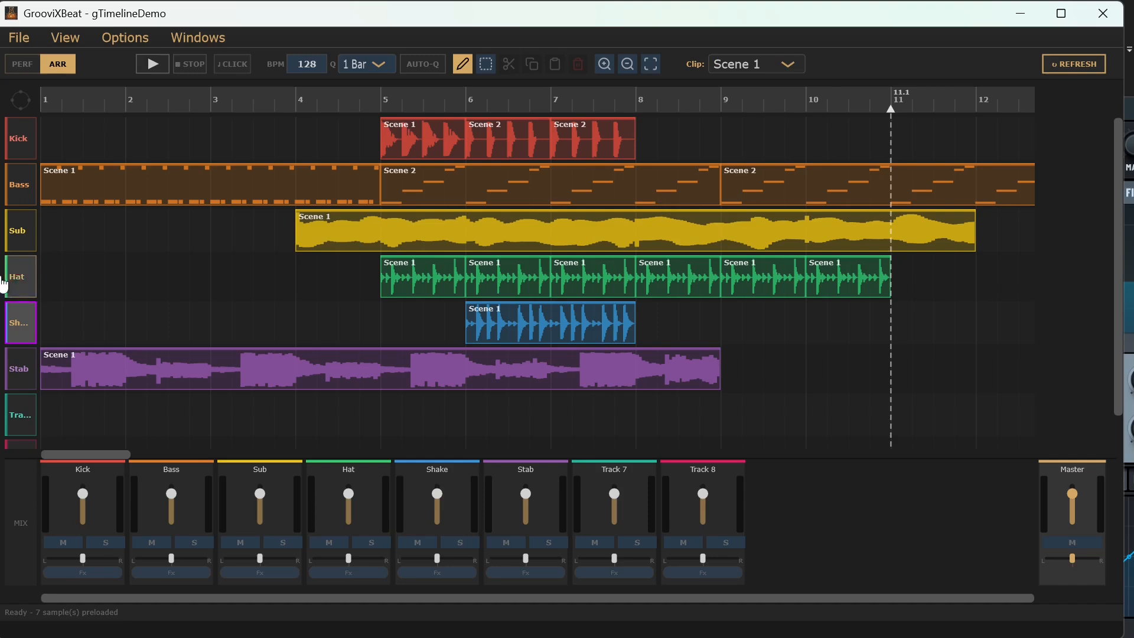